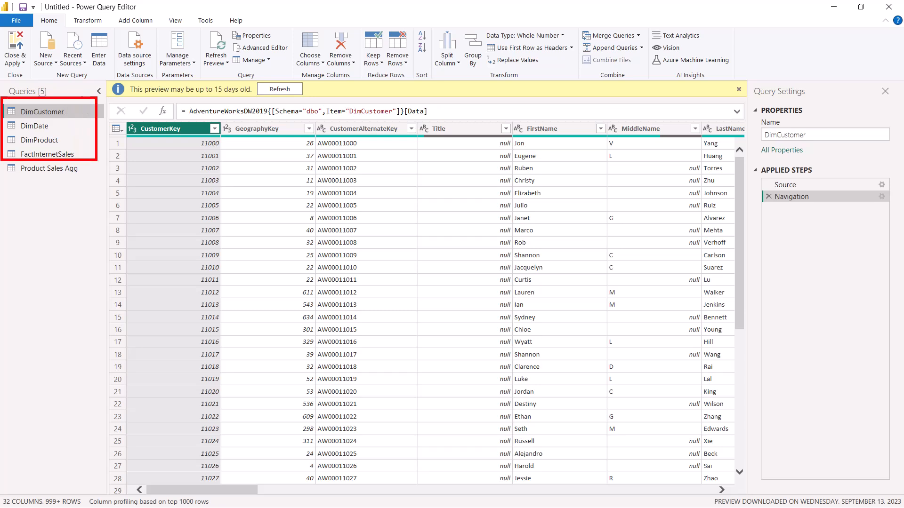
{"action": "mouse_move", "coordinate": [26, 120]}
{"action": "left_mouse_down"}
{"action": "mouse_move", "coordinate": [63, 119]}
{"action": "mouse_move", "coordinate": [47, 131]}
{"action": "mouse_move", "coordinate": [68, 144]}
{"action": "left_mouse_up"}
{"action": "key", "text": "Escape"}
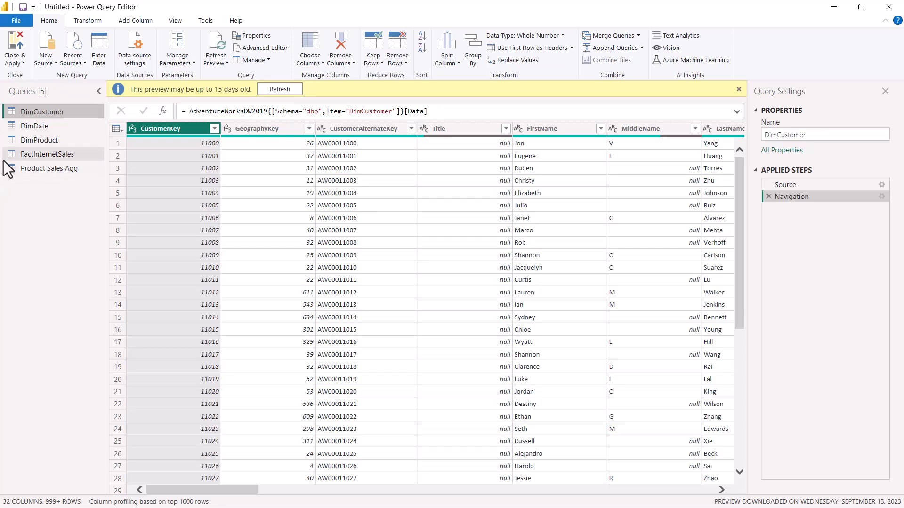
{"action": "key", "text": "ctrl+2"}
{"action": "left_click_drag", "start_coordinate": [4, 162], "coordinate": [95, 178]}
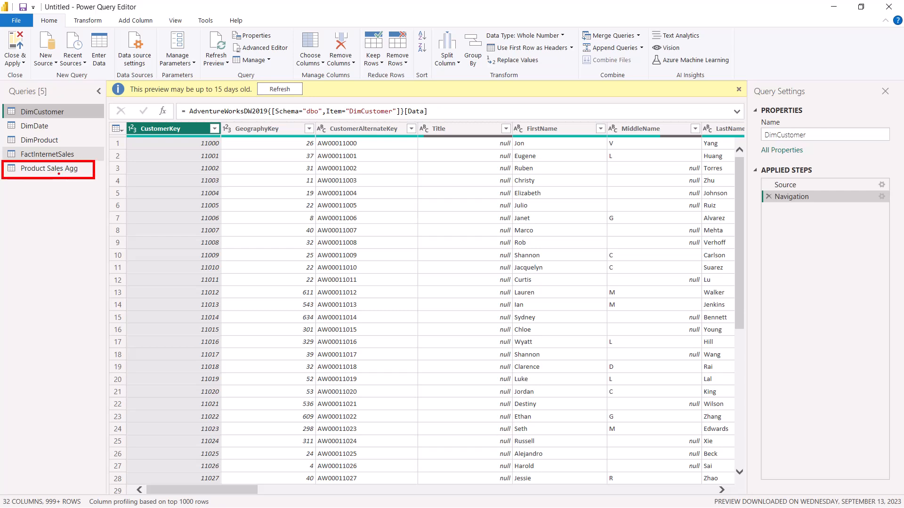
{"action": "key", "text": "Escape"}
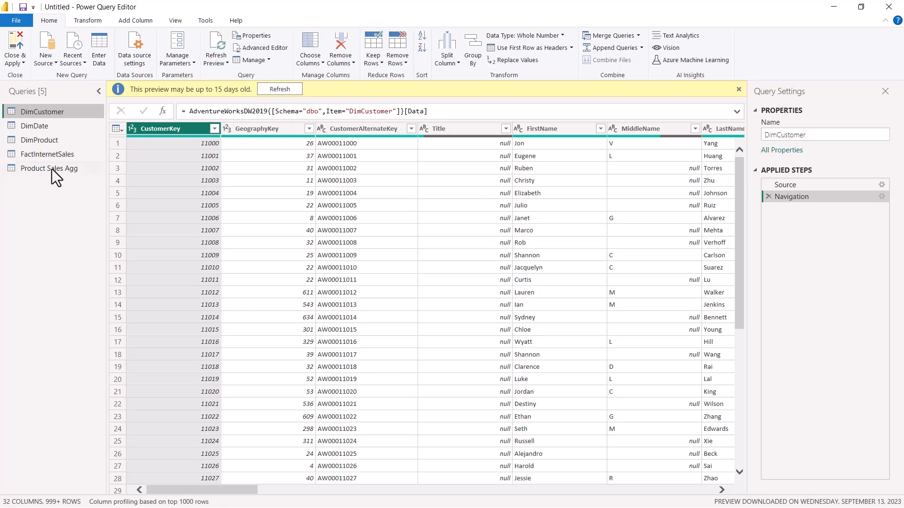
- Compare the FactInternetSales query with the grouped Product Sales Agg query, examining the ProductKey and SalesAmount columns and the aggregated rows
{"action": "left_click", "coordinate": [51, 155]}
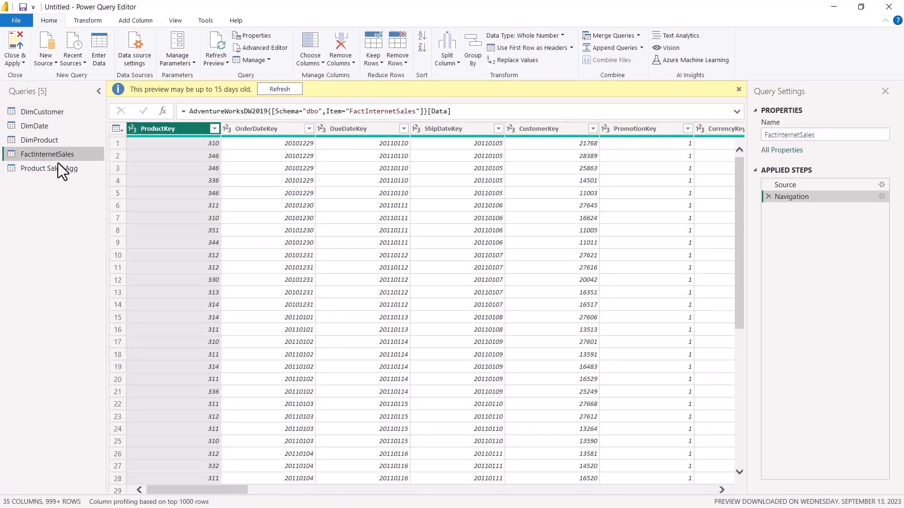
{"action": "left_click", "coordinate": [55, 168]}
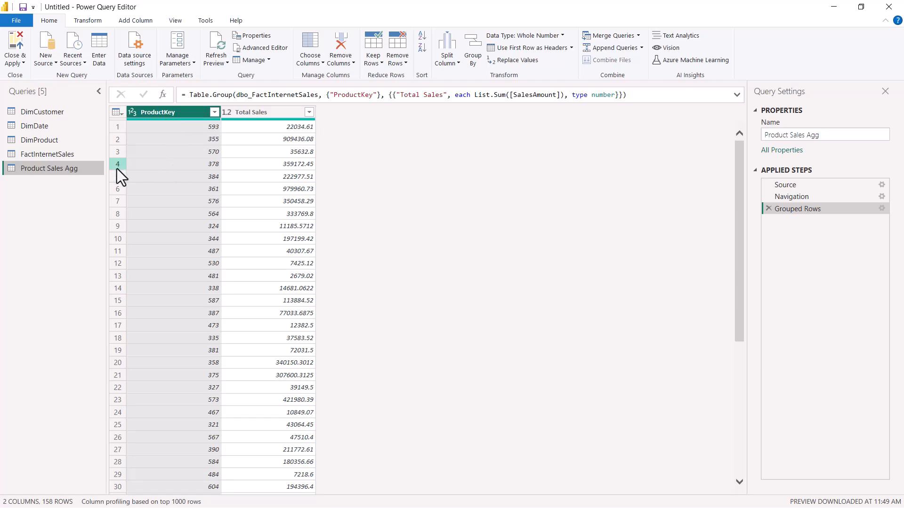
{"action": "left_click", "coordinate": [49, 158]}
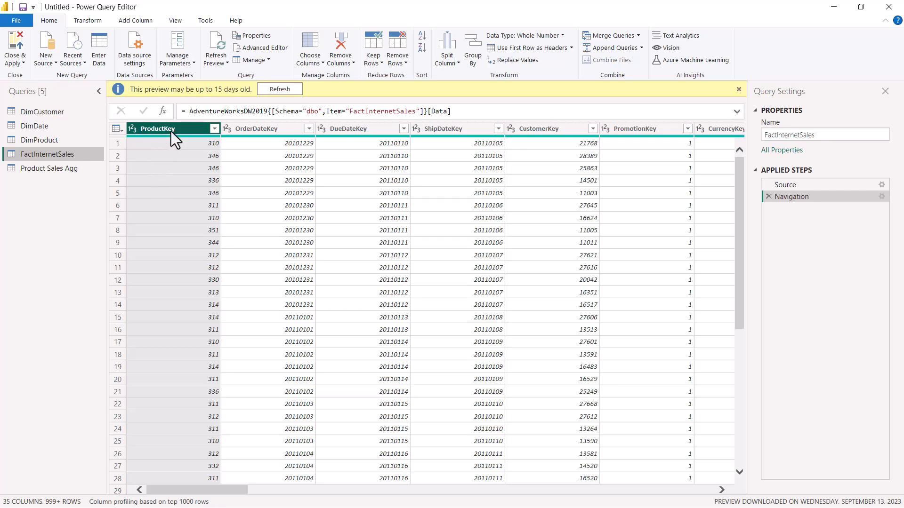
{"action": "left_click", "coordinate": [86, 22]}
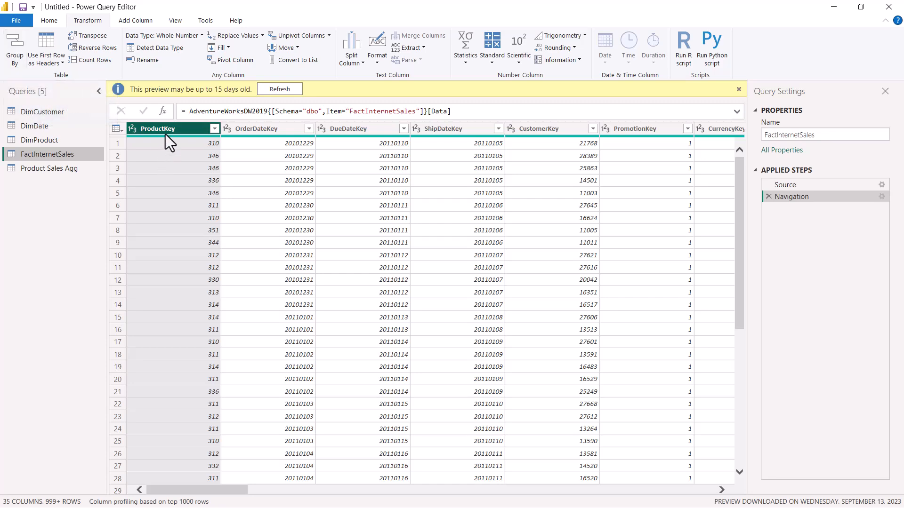
{"action": "left_click_drag", "start_coordinate": [223, 488], "coordinate": [447, 492]}
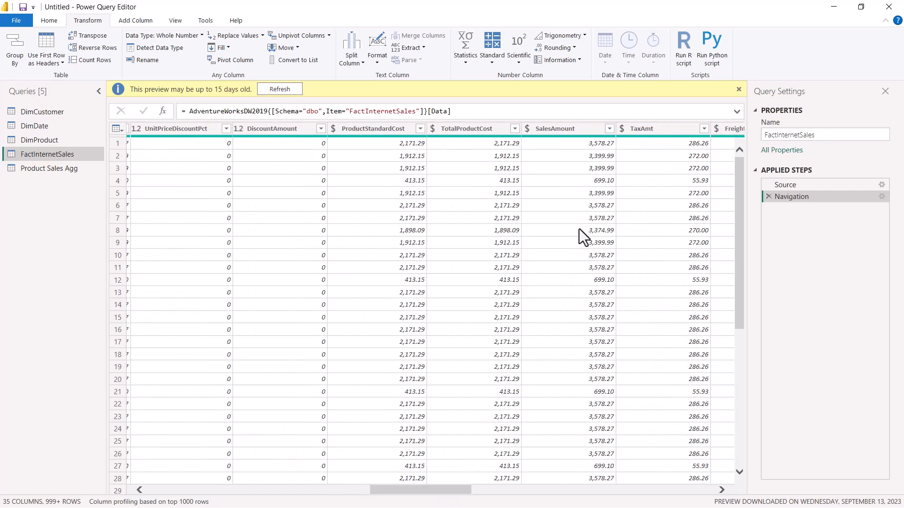
{"action": "left_click", "coordinate": [579, 130]}
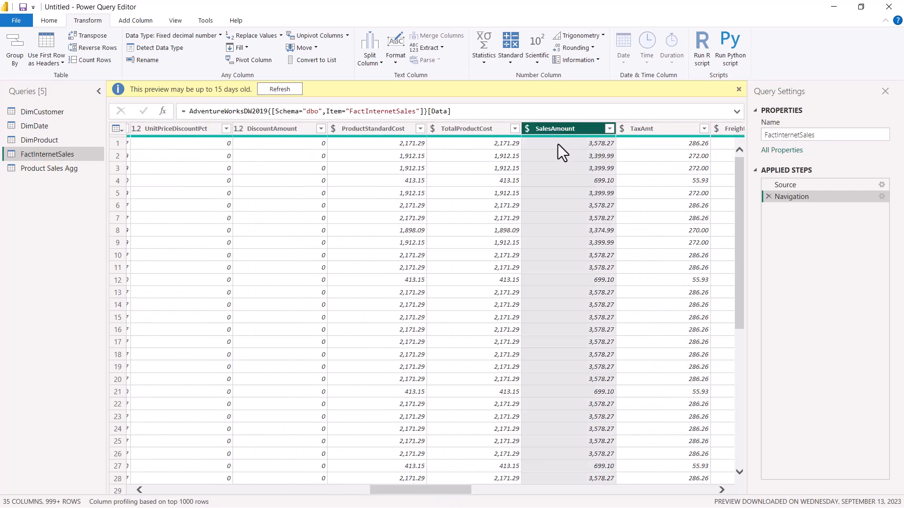
{"action": "left_click", "coordinate": [41, 169]}
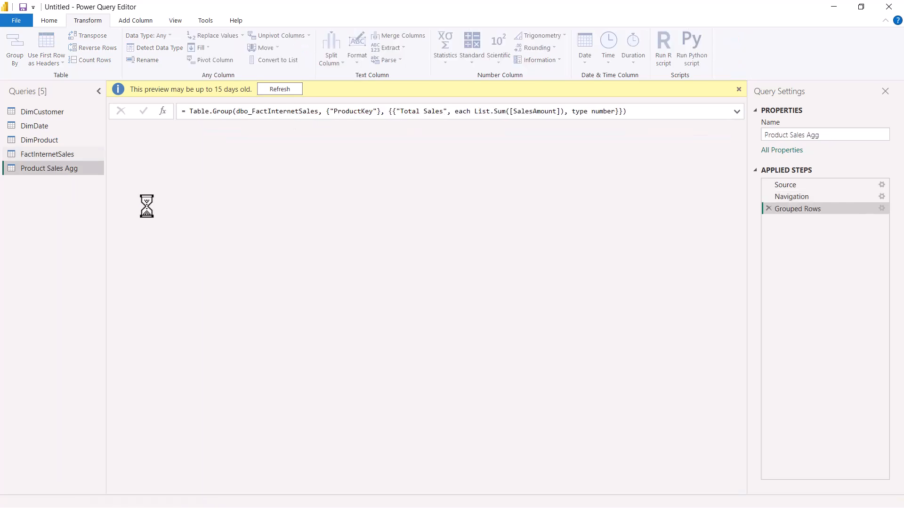
{"action": "left_click", "coordinate": [166, 118]}
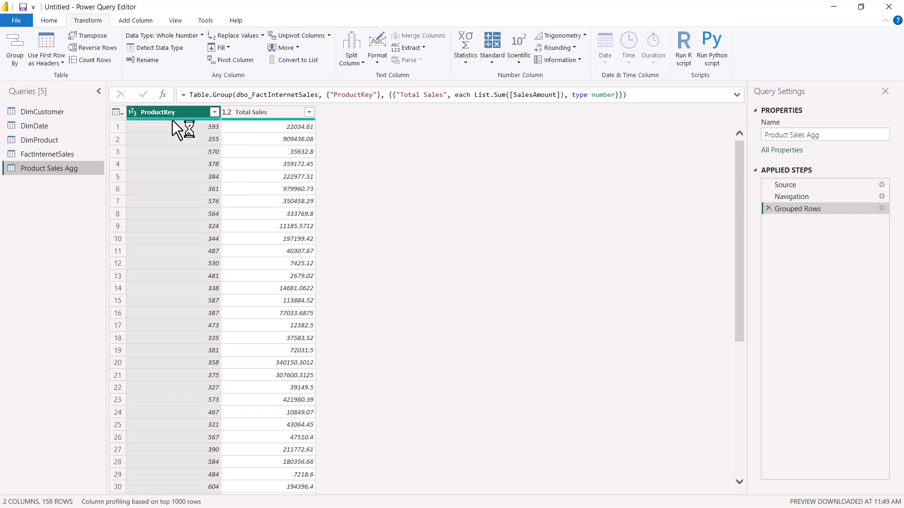
{"action": "left_click", "coordinate": [32, 155]}
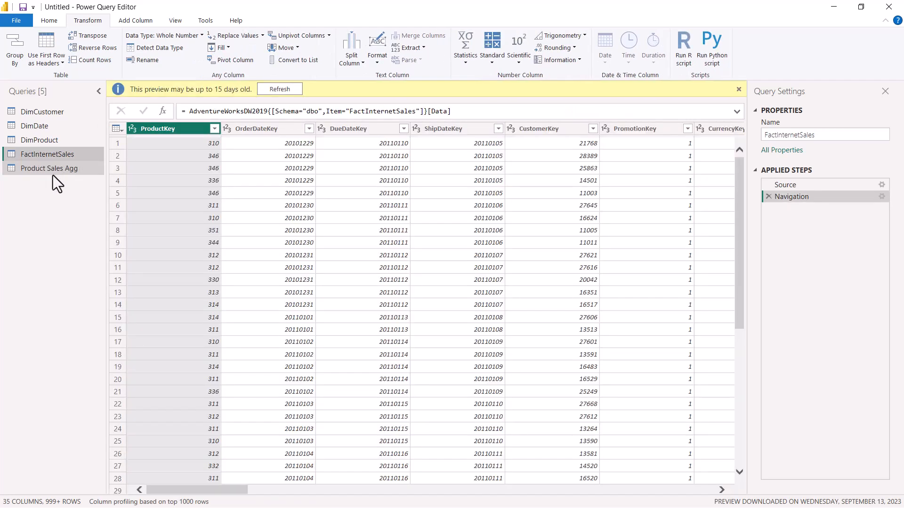
{"action": "left_click", "coordinate": [41, 169]}
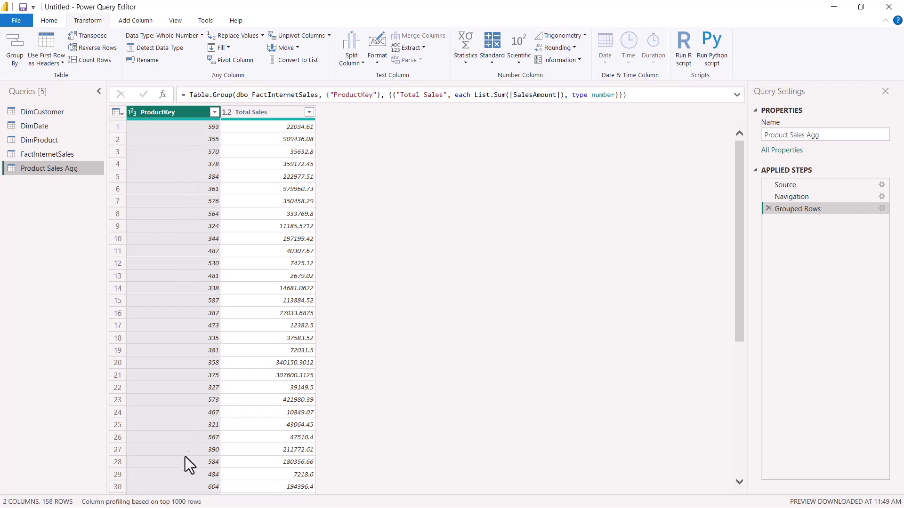
- Base the FactInternetSales query's column profiling on the entire data set and show the ProductKey column profile
{"action": "left_click", "coordinate": [38, 154]}
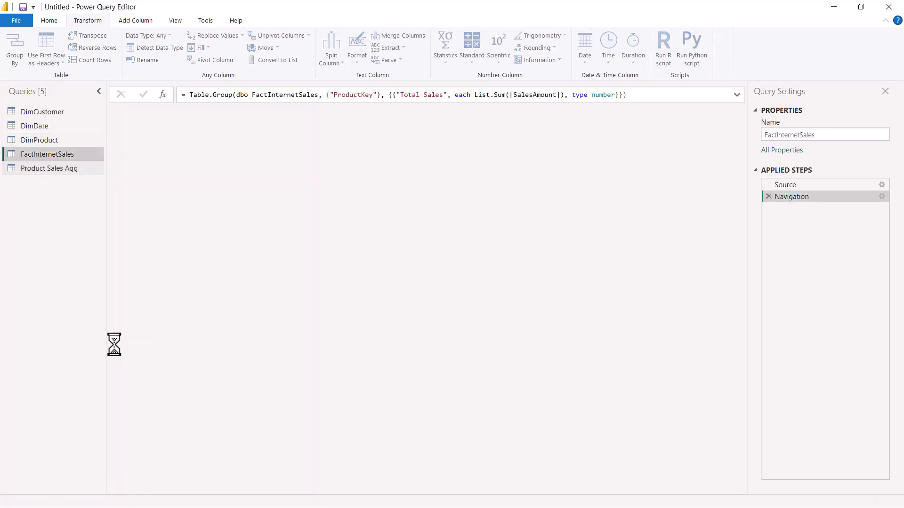
{"action": "left_click", "coordinate": [160, 500]}
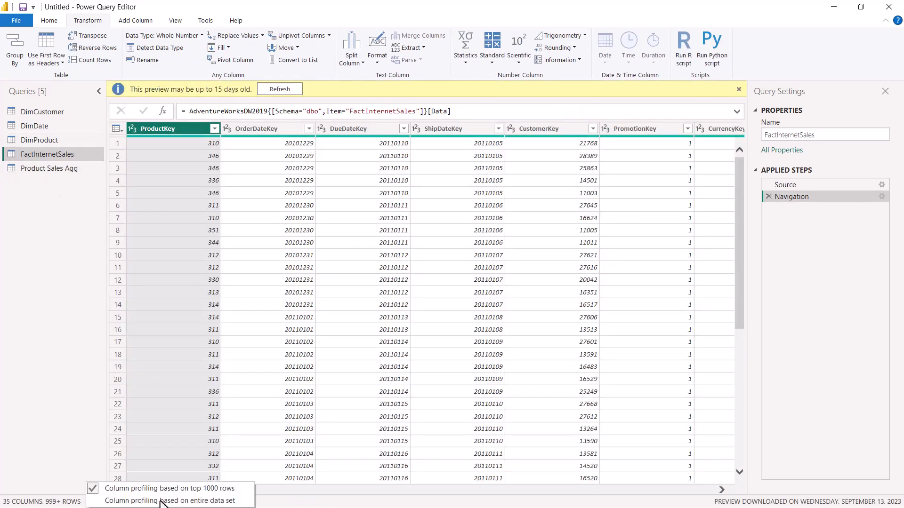
{"action": "left_click", "coordinate": [160, 501]}
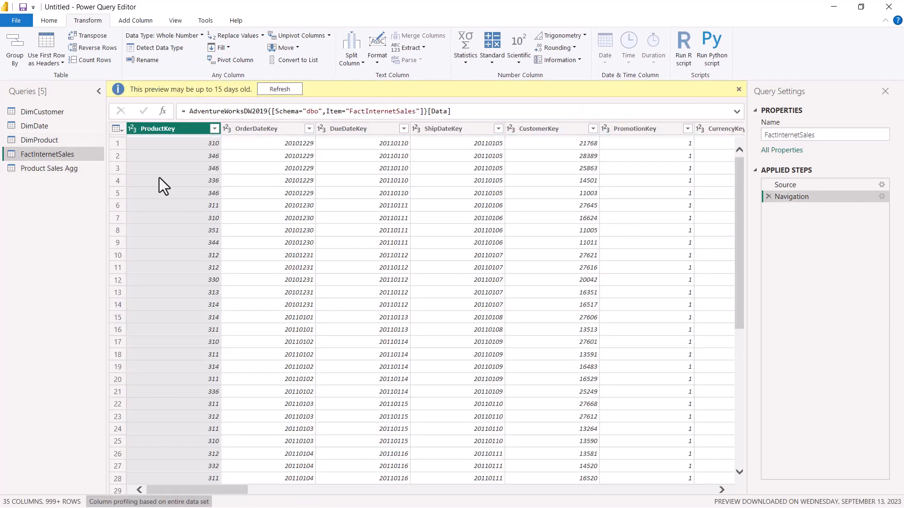
{"action": "left_click", "coordinate": [175, 25]}
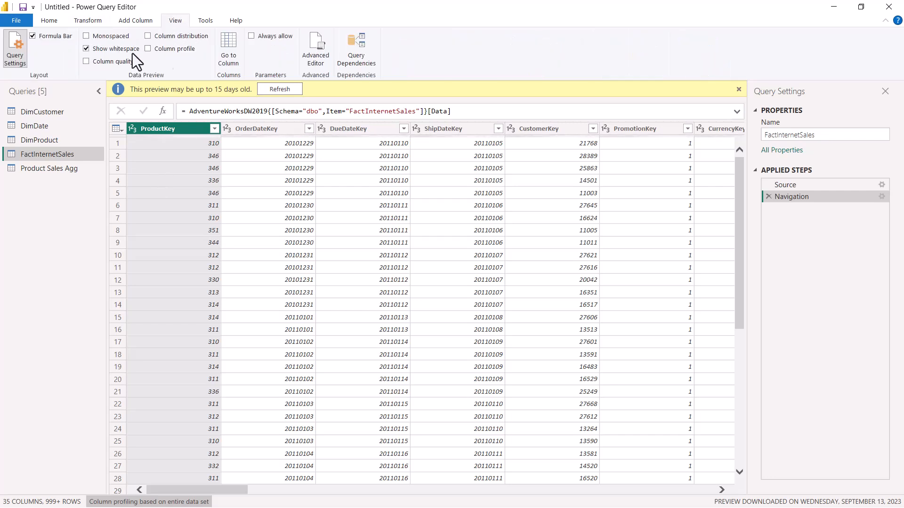
{"action": "left_click", "coordinate": [148, 36]}
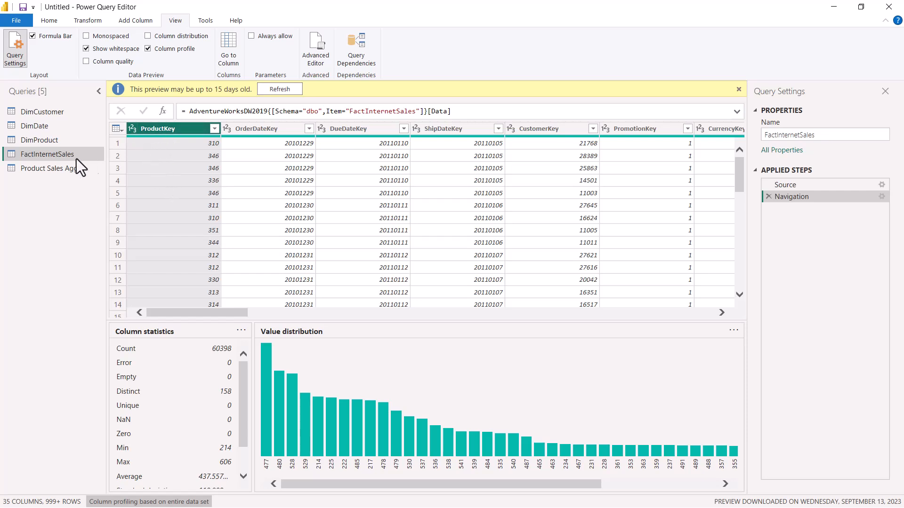
- Base the Product Sales Agg query's column profiling on the entire data set, examine its ProductKey profile, and hide the column profile
{"action": "left_click", "coordinate": [52, 170]}
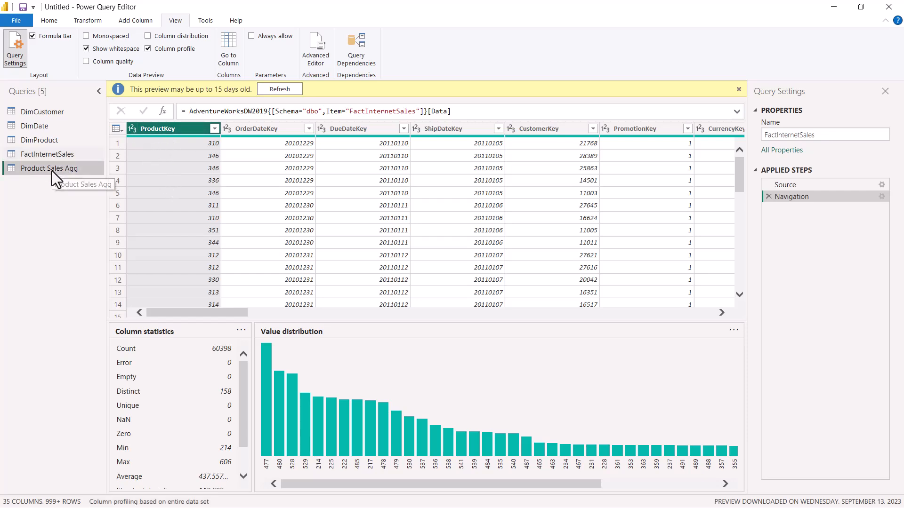
{"action": "left_click", "coordinate": [174, 502]}
{"action": "left_click", "coordinate": [174, 498]}
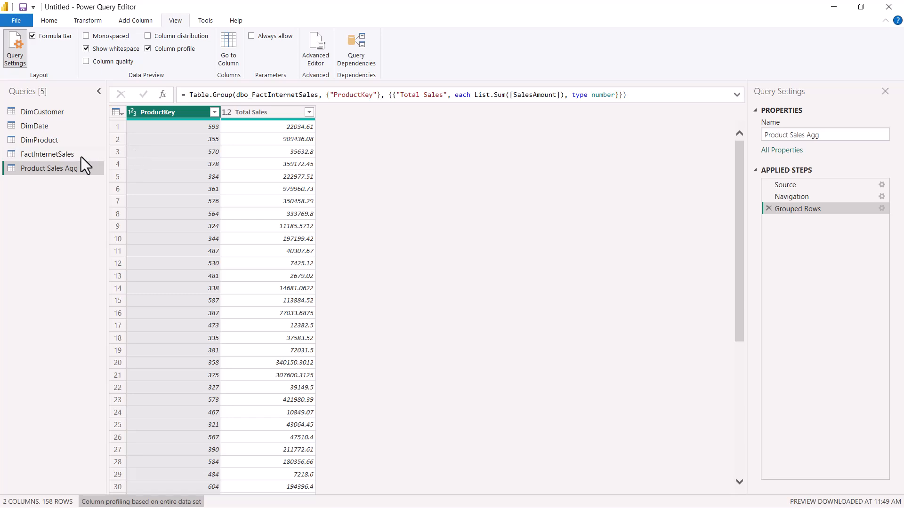
{"action": "left_click", "coordinate": [147, 49]}
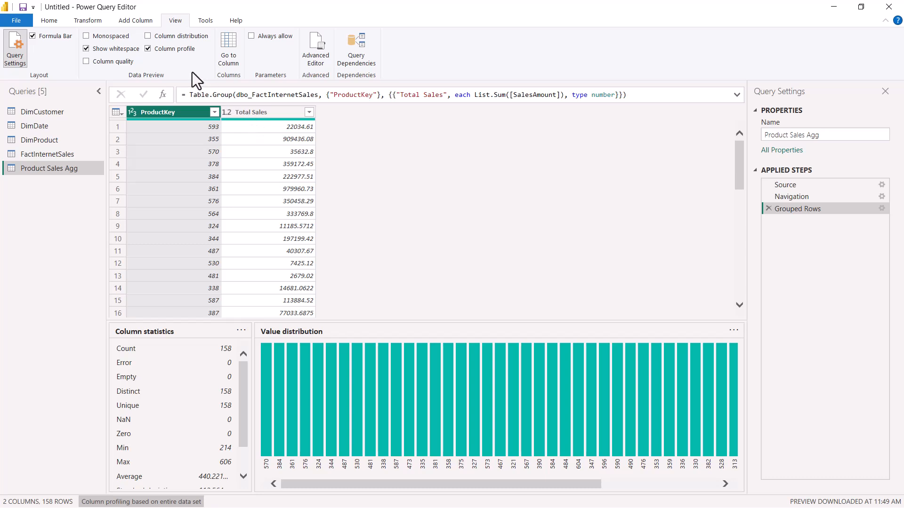
{"action": "left_click", "coordinate": [148, 49]}
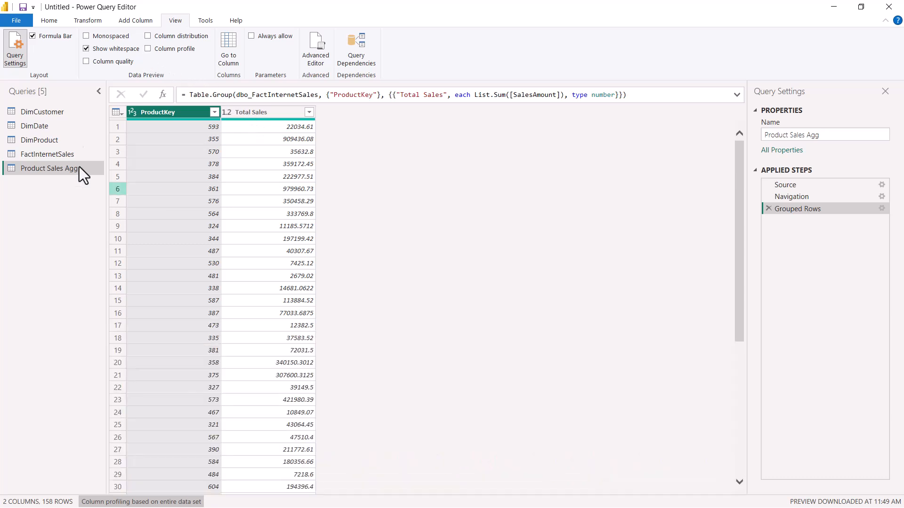
- Close the query editor and apply the queries to the Power BI Desktop model
{"action": "left_click", "coordinate": [49, 22]}
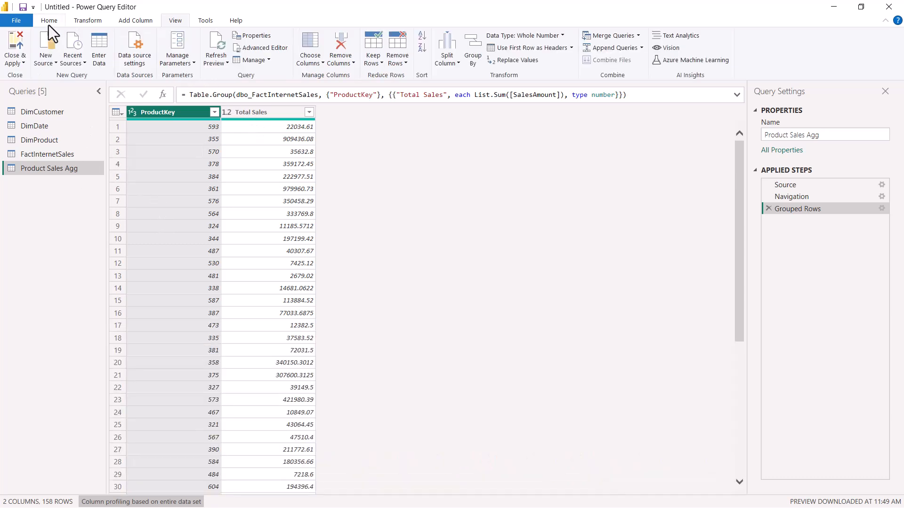
{"action": "left_click", "coordinate": [15, 41]}
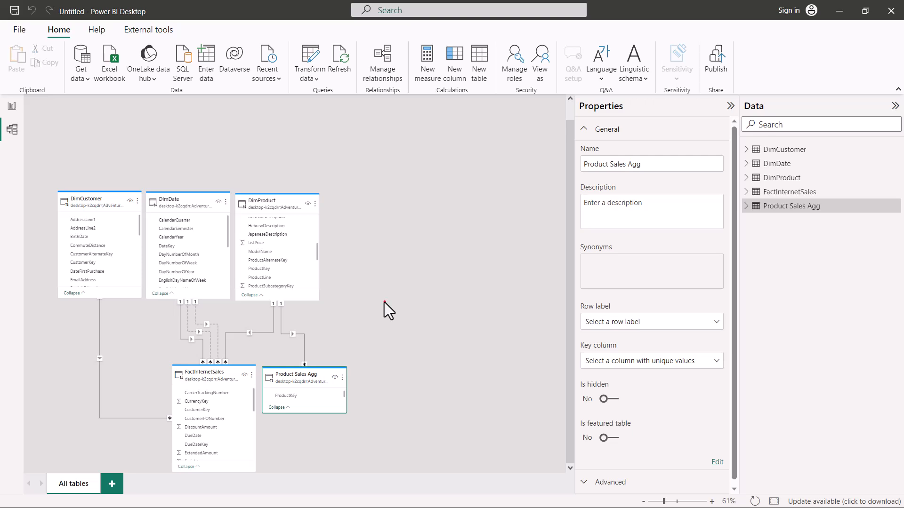
{"action": "mouse_move", "coordinate": [40, 169]}
{"action": "left_mouse_down"}
{"action": "mouse_move", "coordinate": [264, 403]}
{"action": "mouse_move", "coordinate": [385, 460]}
{"action": "left_mouse_up"}
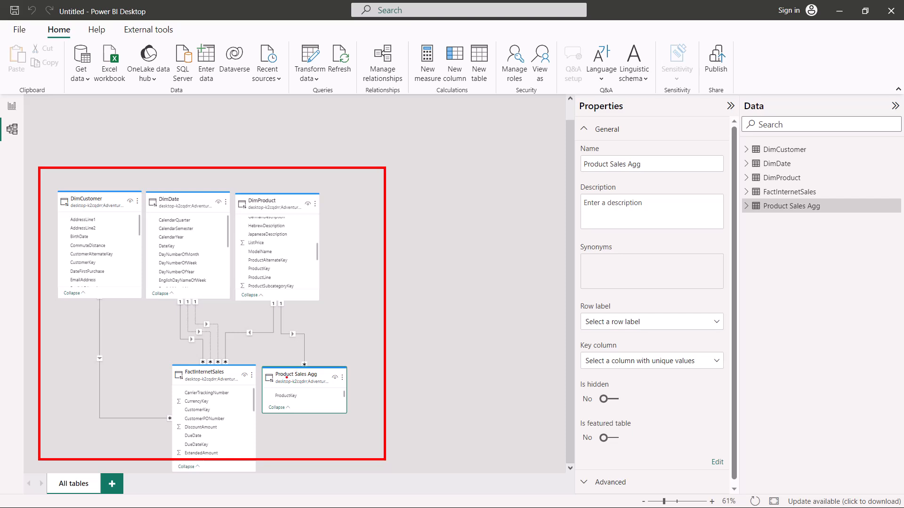
{"action": "left_click_drag", "start_coordinate": [285, 379], "coordinate": [320, 383]}
{"action": "left_click_drag", "start_coordinate": [194, 376], "coordinate": [218, 376]}
{"action": "key", "text": "Escape"}
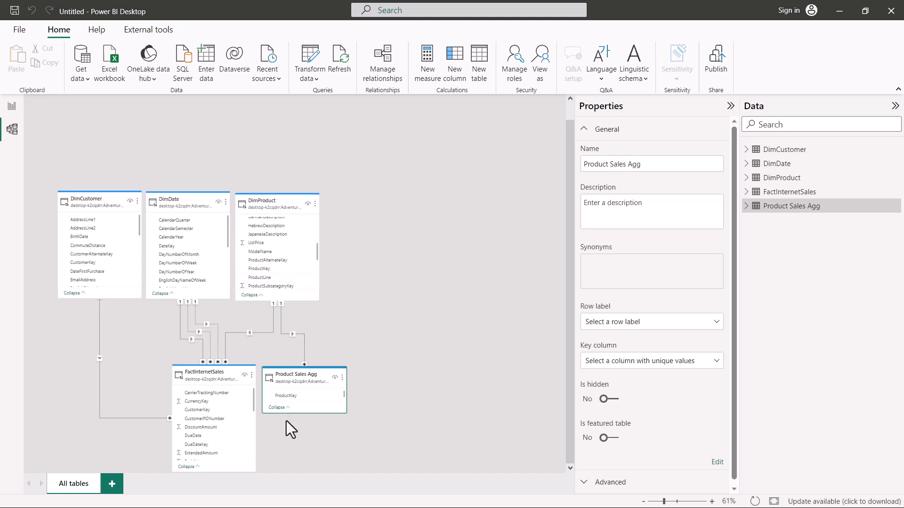
- Enlarge the Product Sales Agg table card in the model diagram to fit both its ProductKey and Total Sales fields
{"action": "left_click_drag", "start_coordinate": [298, 412], "coordinate": [282, 421]}
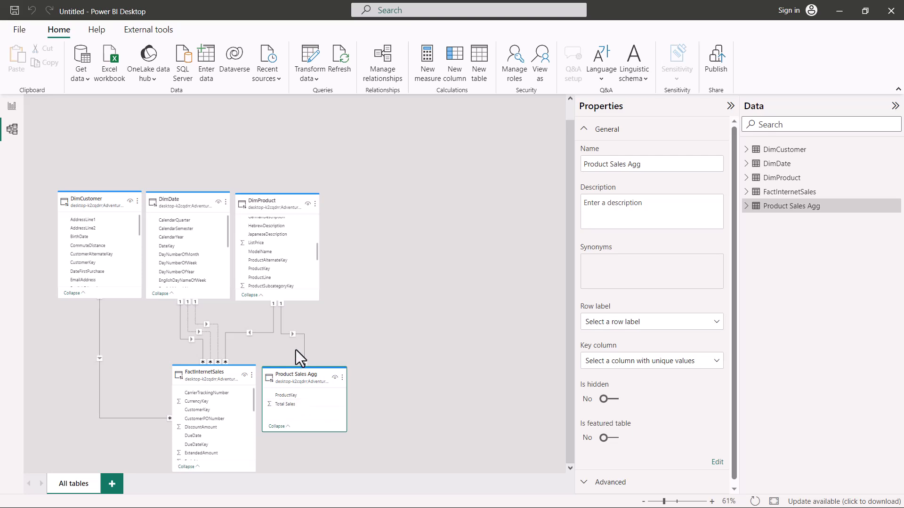
{"action": "mouse_move", "coordinate": [297, 379]}
{"action": "mouse_move", "coordinate": [292, 207]}
{"action": "mouse_move", "coordinate": [193, 374]}
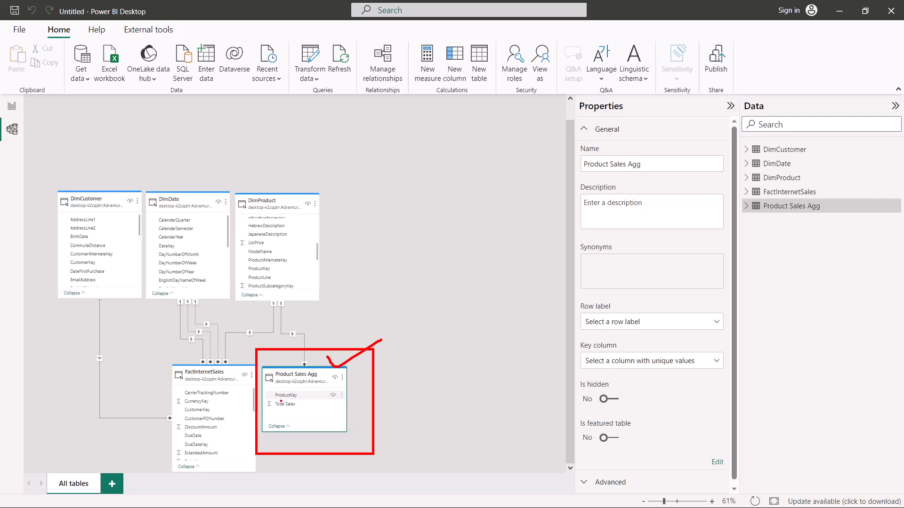
{"action": "left_click_drag", "start_coordinate": [278, 399], "coordinate": [296, 397]}
{"action": "left_click_drag", "start_coordinate": [156, 349], "coordinate": [261, 477]}
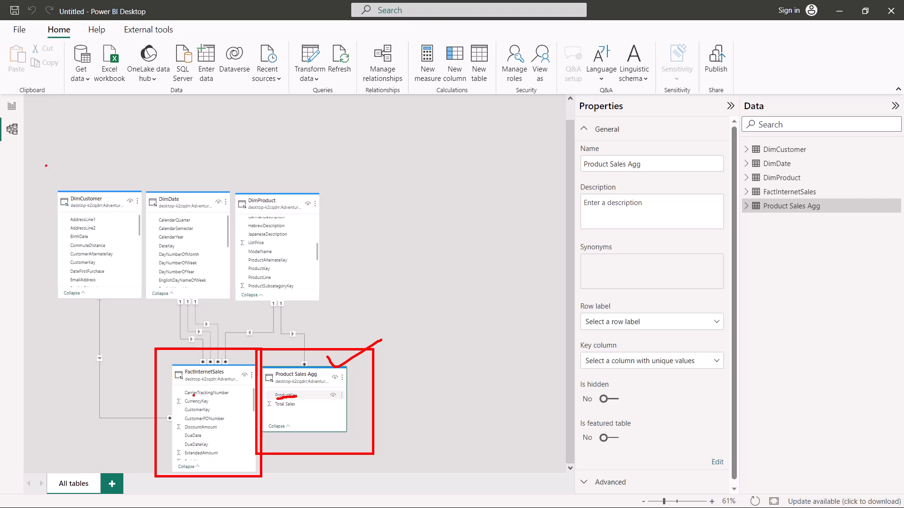
{"action": "mouse_move", "coordinate": [46, 166]}
{"action": "left_mouse_down"}
{"action": "mouse_move", "coordinate": [67, 297]}
{"action": "mouse_move", "coordinate": [97, 319]}
{"action": "mouse_move", "coordinate": [381, 328]}
{"action": "left_mouse_up"}
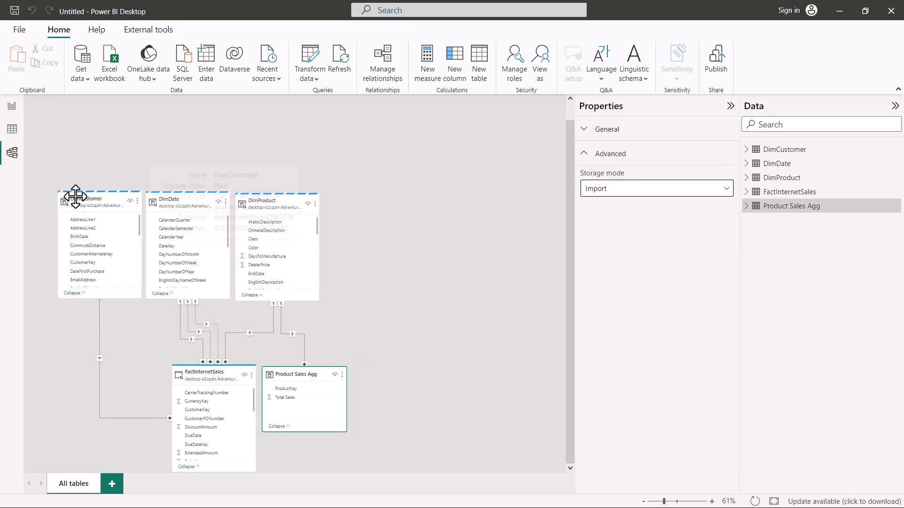
- Open the aggregation settings of the Product Sales Agg table and set the Total Sales column's summarization to Sum
{"action": "mouse_move", "coordinate": [90, 197]}
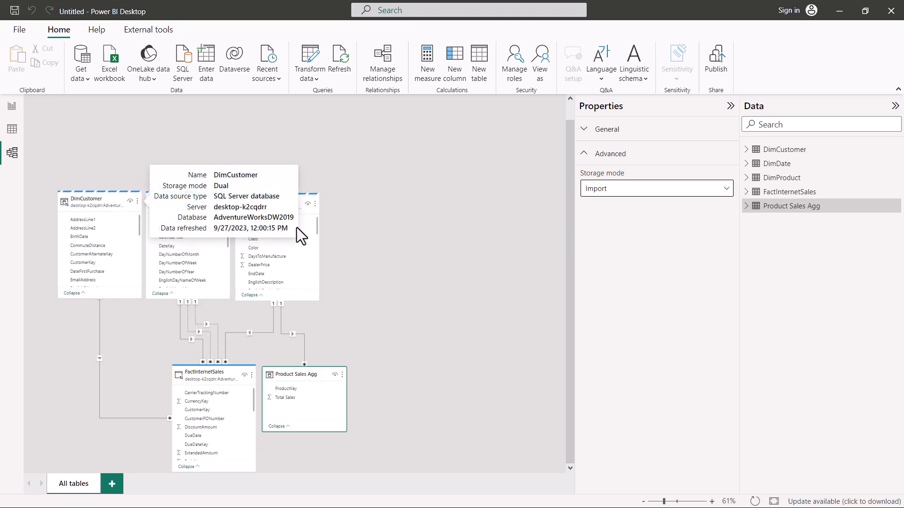
{"action": "mouse_move", "coordinate": [299, 375]}
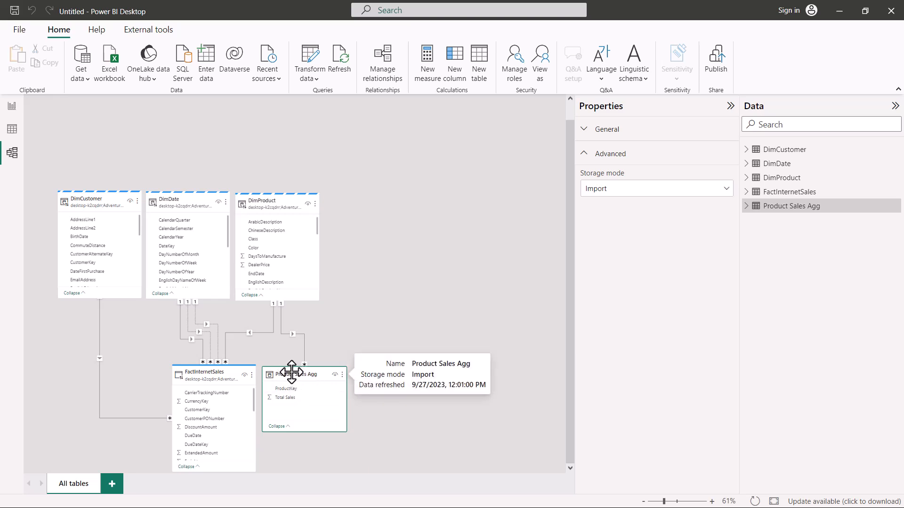
{"action": "right_click", "coordinate": [294, 374]}
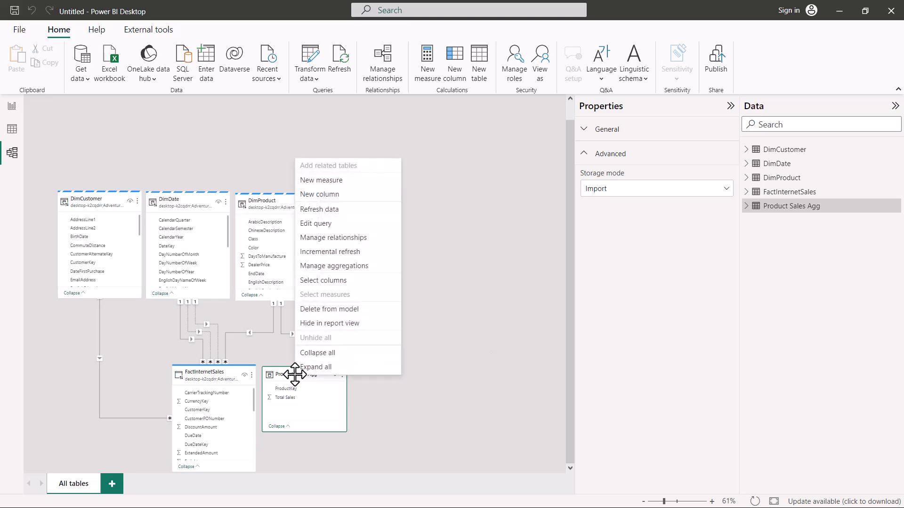
{"action": "left_click", "coordinate": [321, 268]}
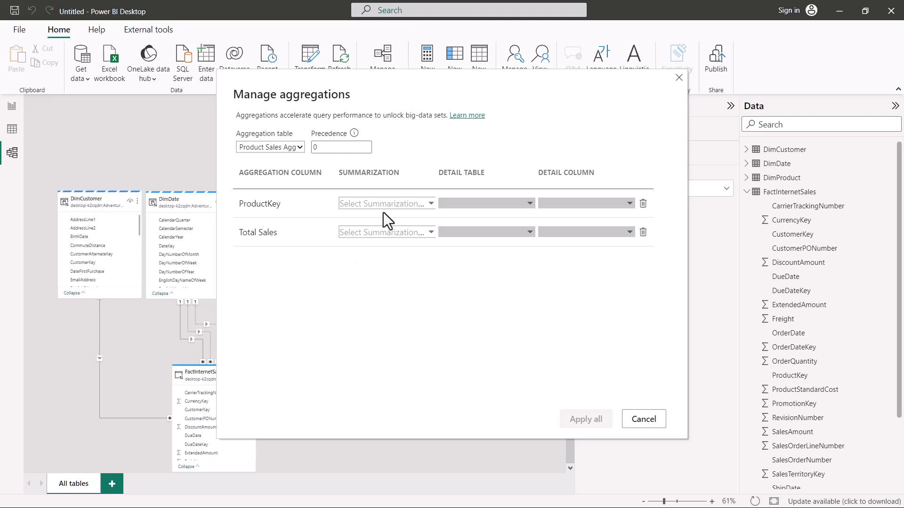
{"action": "left_click", "coordinate": [430, 234]}
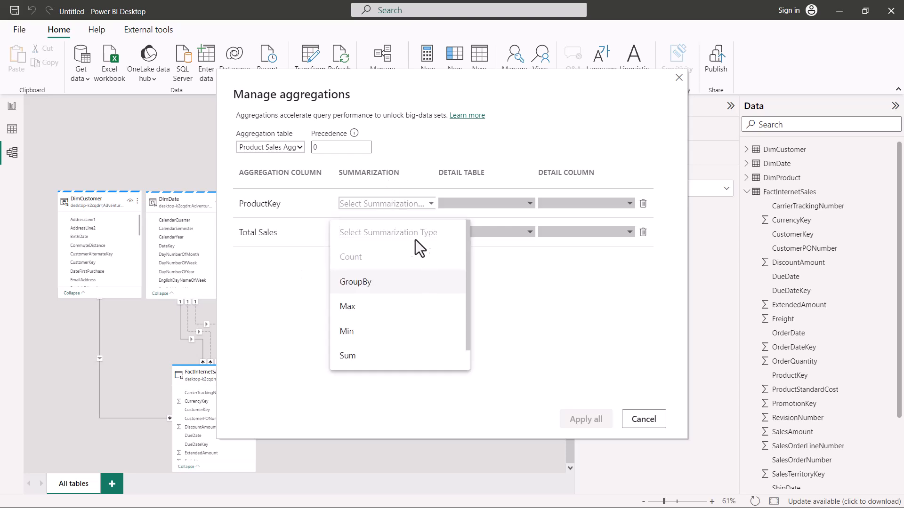
{"action": "left_click", "coordinate": [347, 356]}
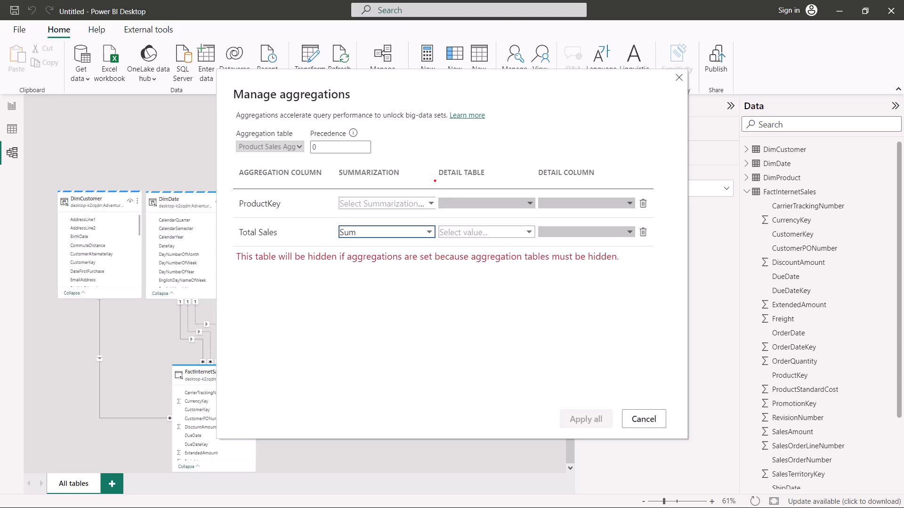
{"action": "mouse_move", "coordinate": [430, 157]}
{"action": "left_mouse_down"}
{"action": "mouse_move", "coordinate": [457, 182]}
{"action": "mouse_move", "coordinate": [500, 197]}
{"action": "left_mouse_up"}
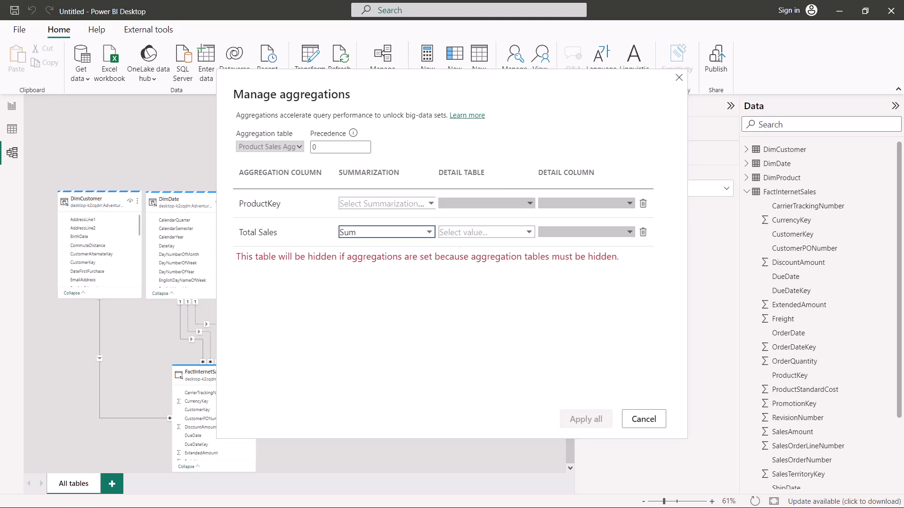
- Map Total Sales to the SalesAmount column of the FactInternetSales detail table and apply the aggregation
{"action": "left_click", "coordinate": [529, 232]}
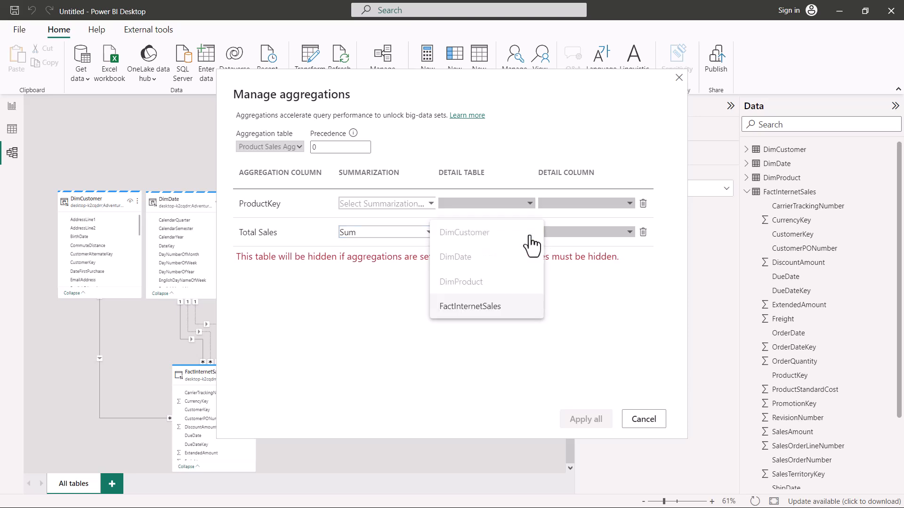
{"action": "left_click", "coordinate": [469, 307]}
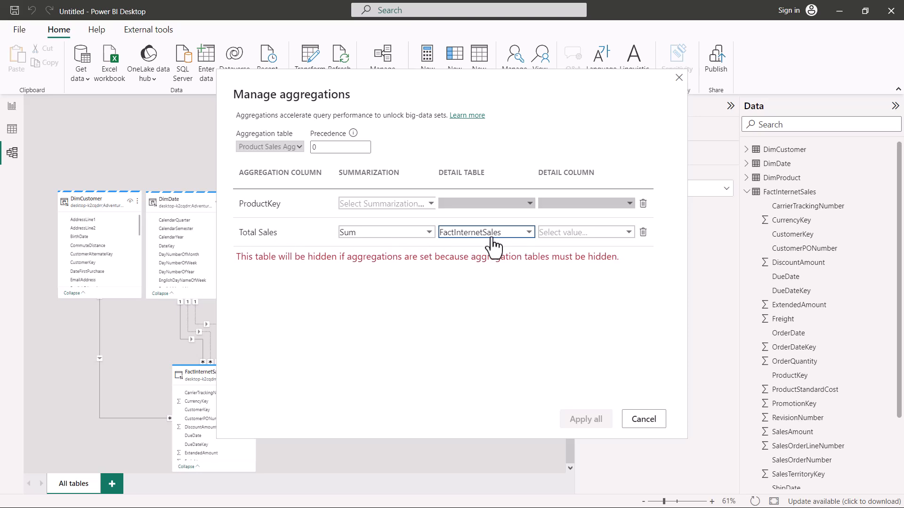
{"action": "left_click", "coordinate": [629, 232]}
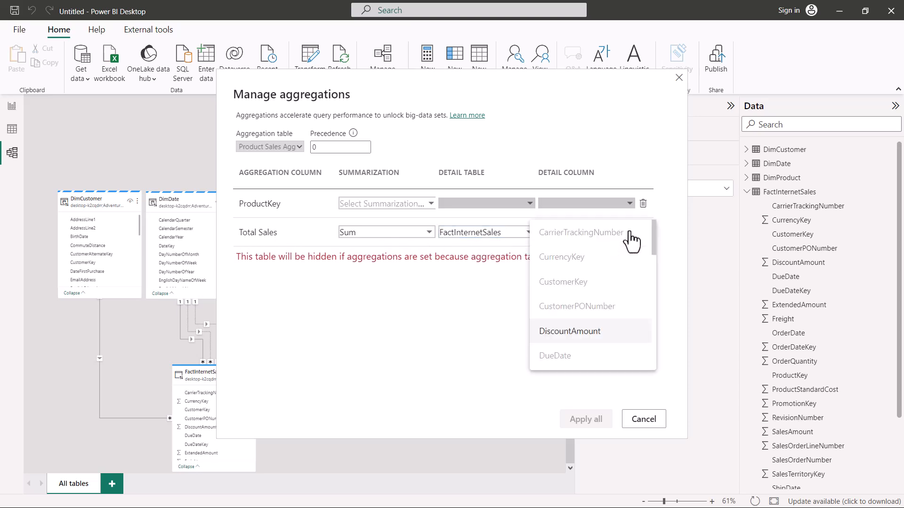
{"action": "scroll", "coordinate": [593, 272], "scroll_direction": "down", "scroll_amount": 7}
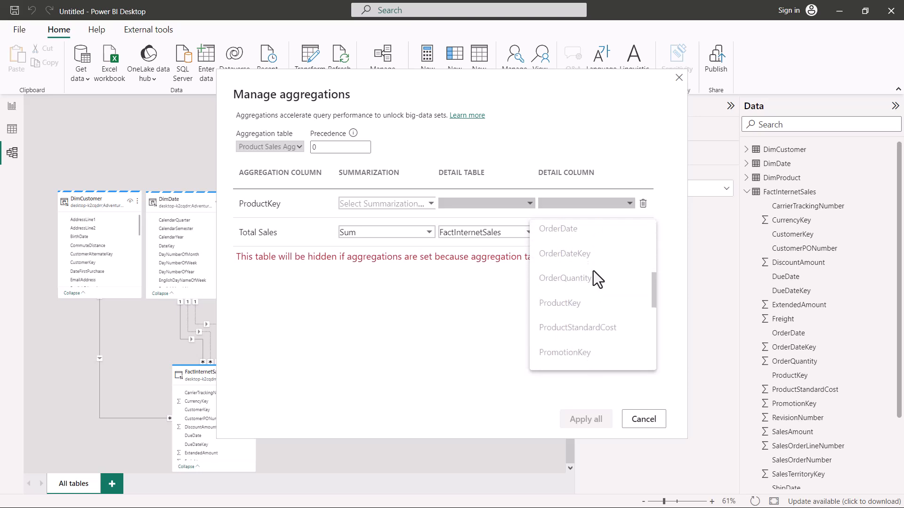
{"action": "left_click", "coordinate": [565, 295]}
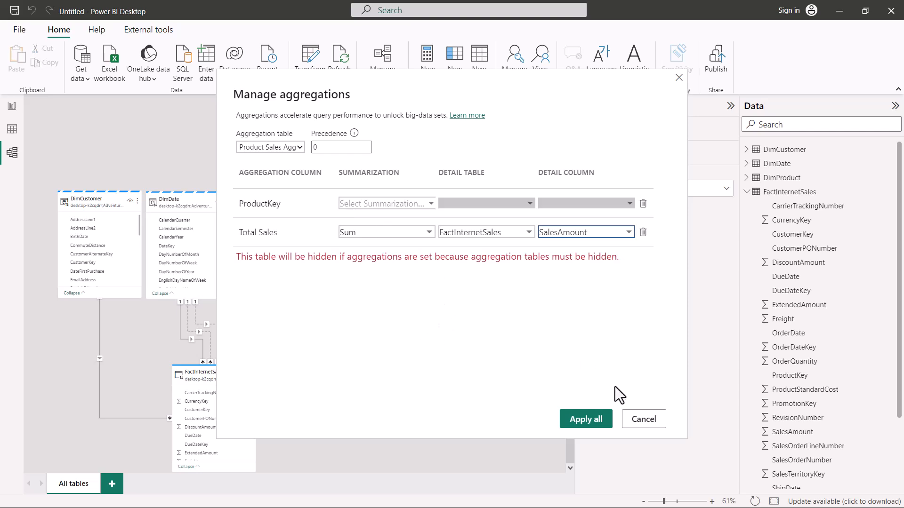
{"action": "left_click", "coordinate": [573, 419]}
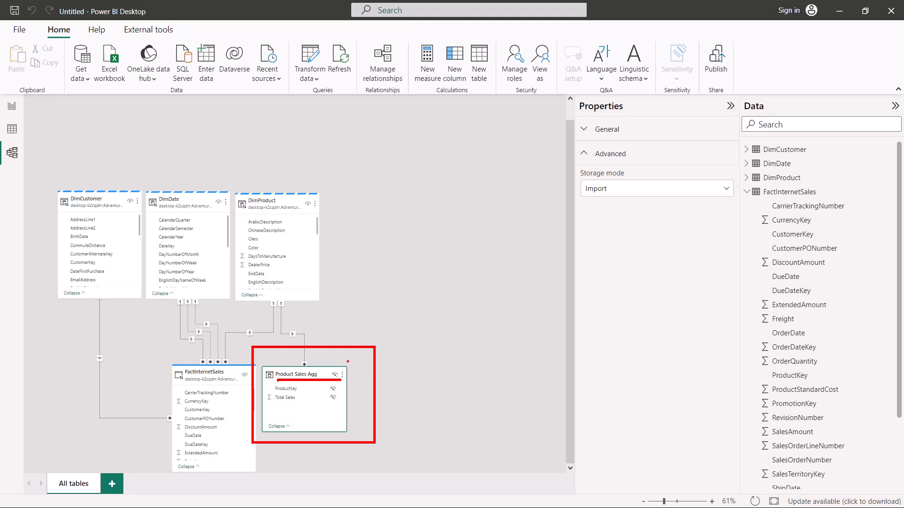
{"action": "mouse_move", "coordinate": [347, 362]}
{"action": "left_mouse_down"}
{"action": "mouse_move", "coordinate": [262, 356]}
{"action": "mouse_move", "coordinate": [259, 411]}
{"action": "mouse_move", "coordinate": [292, 441]}
{"action": "mouse_move", "coordinate": [371, 384]}
{"action": "mouse_move", "coordinate": [342, 359]}
{"action": "left_mouse_up"}
{"action": "left_click_drag", "start_coordinate": [320, 318], "coordinate": [371, 309]}
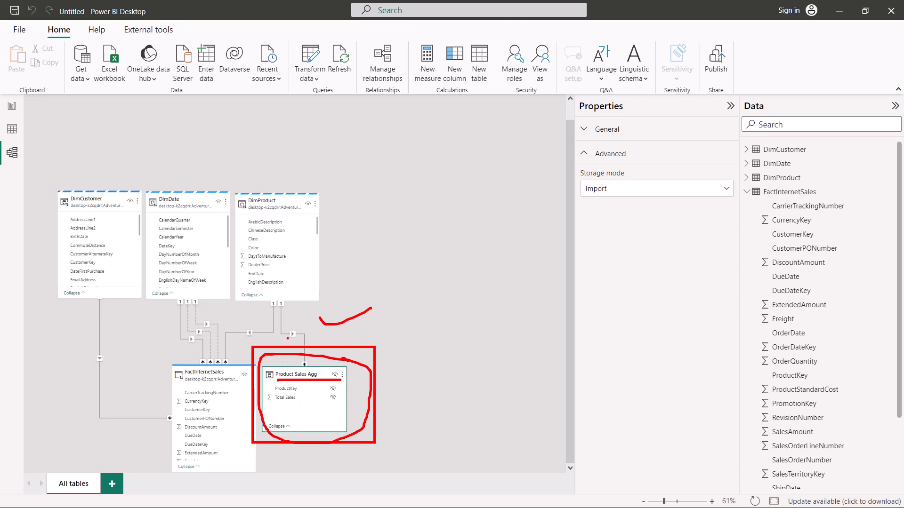
{"action": "left_click_drag", "start_coordinate": [318, 356], "coordinate": [373, 410]}
{"action": "left_click_drag", "start_coordinate": [356, 348], "coordinate": [312, 413]}
{"action": "mouse_move", "coordinate": [242, 370]}
{"action": "left_mouse_down"}
{"action": "mouse_move", "coordinate": [193, 357]}
{"action": "mouse_move", "coordinate": [165, 414]}
{"action": "mouse_move", "coordinate": [197, 468]}
{"action": "mouse_move", "coordinate": [246, 454]}
{"action": "mouse_move", "coordinate": [242, 369]}
{"action": "left_mouse_up"}
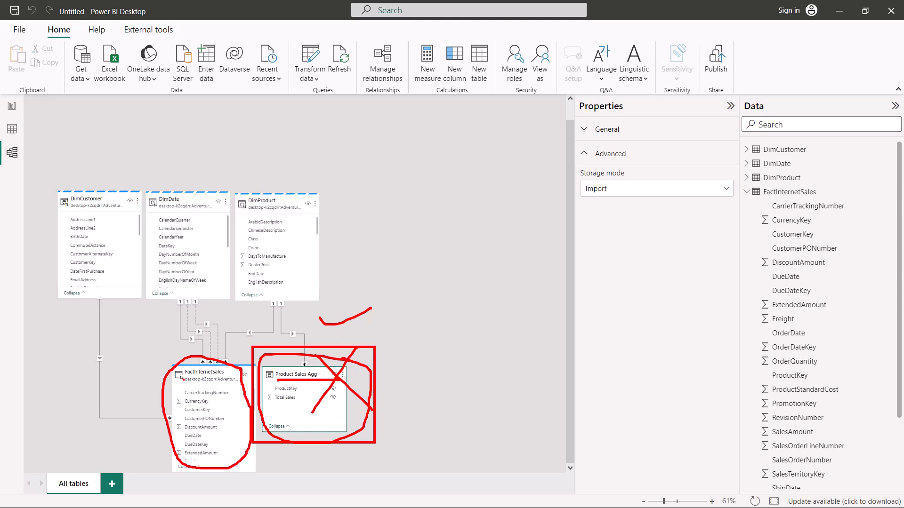
{"action": "left_click_drag", "start_coordinate": [185, 378], "coordinate": [217, 377]}
{"action": "left_click_drag", "start_coordinate": [286, 363], "coordinate": [305, 355]}
{"action": "mouse_move", "coordinate": [83, 187]}
{"action": "left_mouse_down"}
{"action": "mouse_move", "coordinate": [125, 171]}
{"action": "mouse_move", "coordinate": [298, 178]}
{"action": "left_mouse_up"}
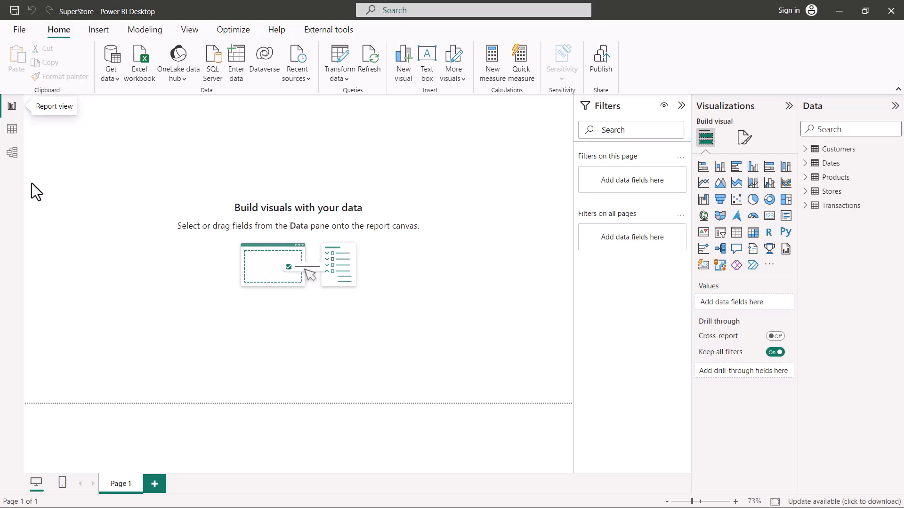
- View the SuperStore model diagram and display the Transactions table's data across to its Ship Mode and Store ID columns
{"action": "left_click", "coordinate": [12, 155]}
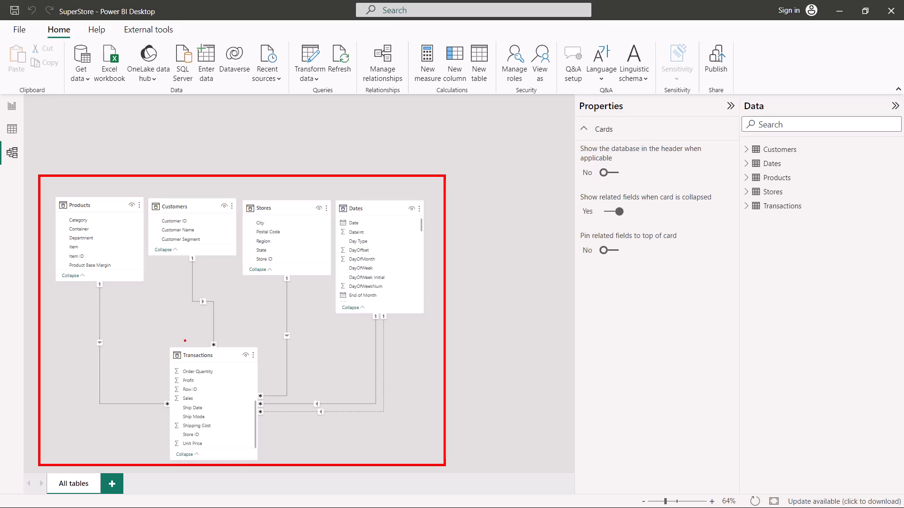
{"action": "left_click", "coordinate": [786, 211]}
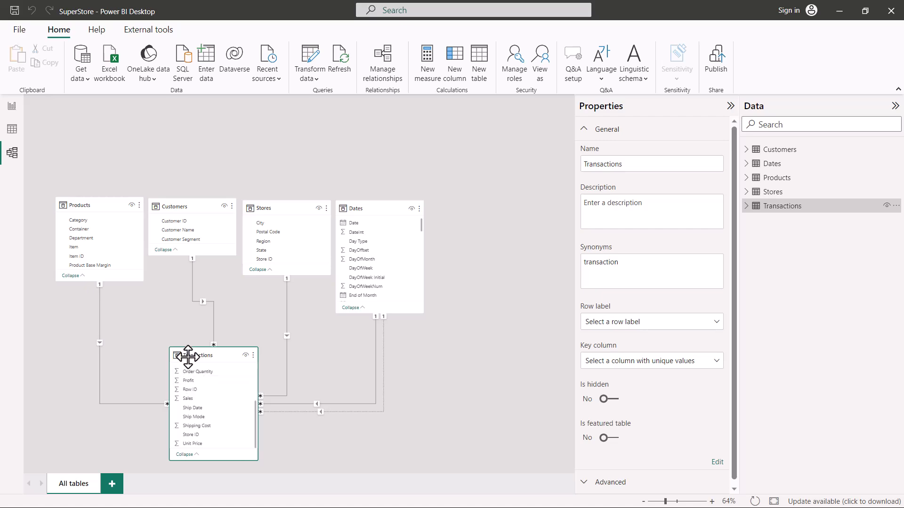
{"action": "left_click", "coordinate": [12, 129]}
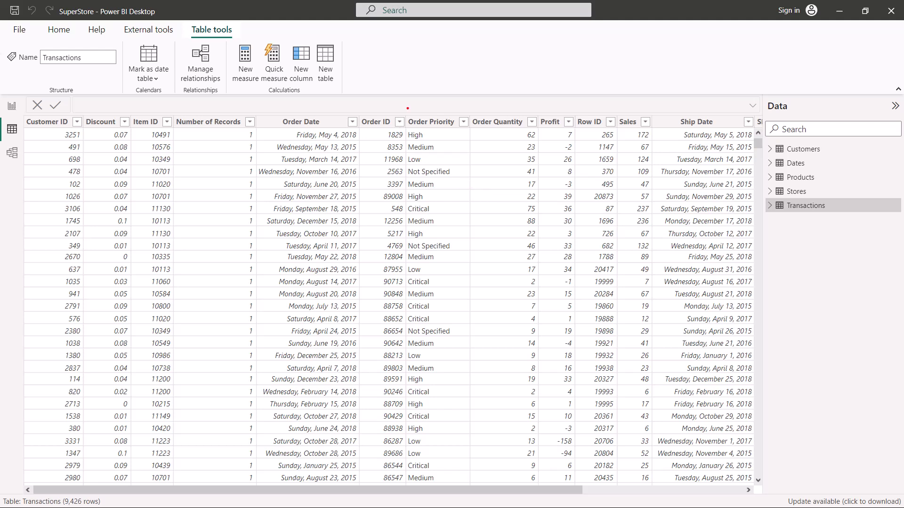
{"action": "mouse_move", "coordinate": [402, 105]}
{"action": "left_mouse_down"}
{"action": "mouse_move", "coordinate": [427, 147]}
{"action": "mouse_move", "coordinate": [488, 152]}
{"action": "left_mouse_up"}
{"action": "key", "text": "Escape"}
{"action": "left_click_drag", "start_coordinate": [526, 489], "coordinate": [658, 481]}
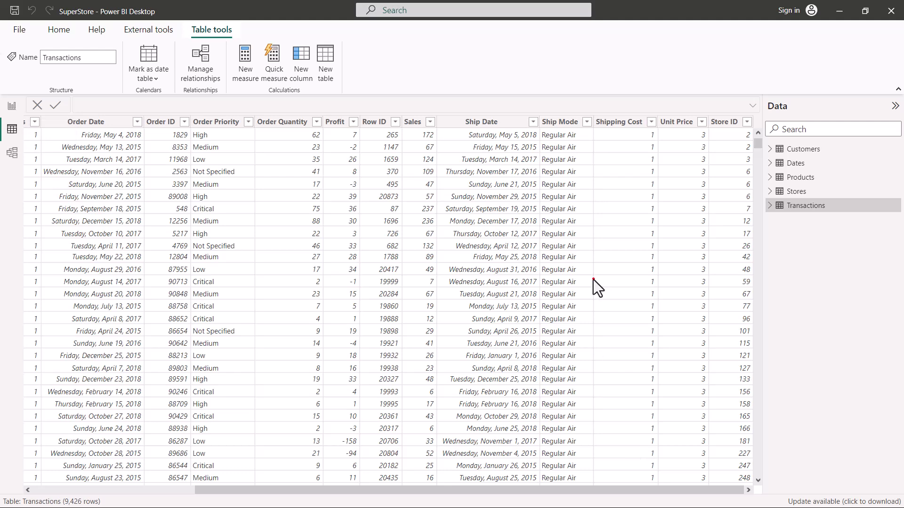
{"action": "mouse_move", "coordinate": [532, 98]}
{"action": "left_mouse_down"}
{"action": "mouse_move", "coordinate": [546, 130]}
{"action": "mouse_move", "coordinate": [604, 160]}
{"action": "left_mouse_up"}
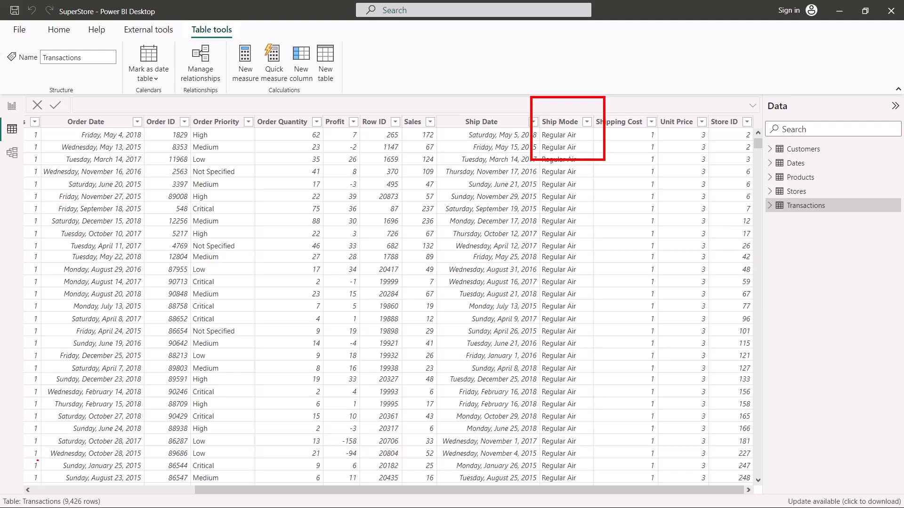
{"action": "left_click_drag", "start_coordinate": [50, 497], "coordinate": [108, 507]}
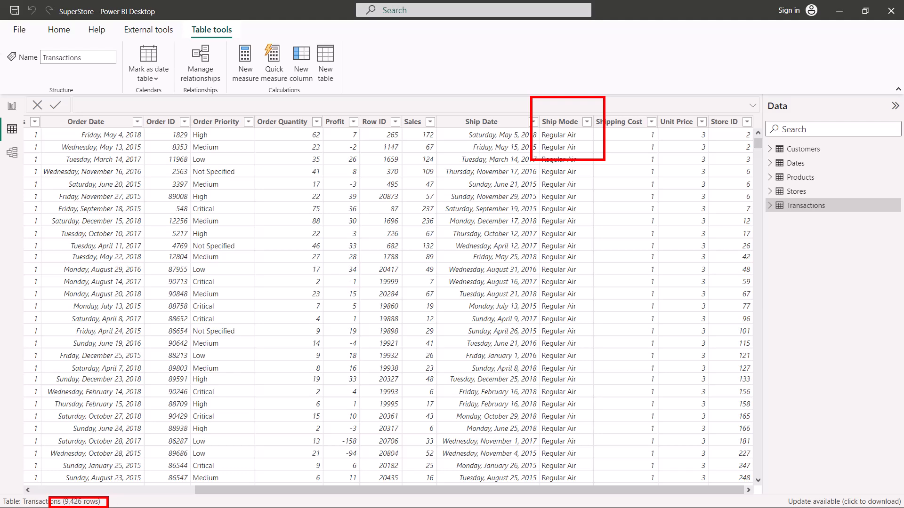
{"action": "key", "text": "Escape"}
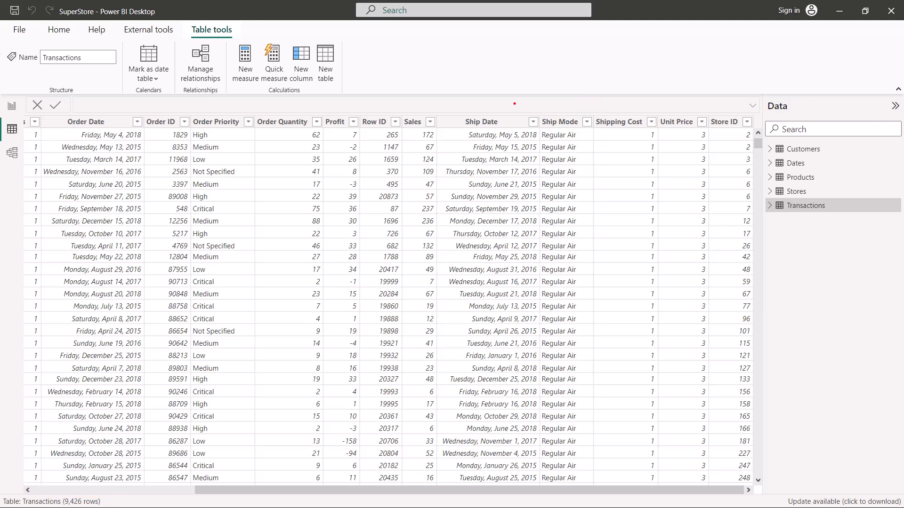
{"action": "left_click_drag", "start_coordinate": [515, 103], "coordinate": [610, 140]}
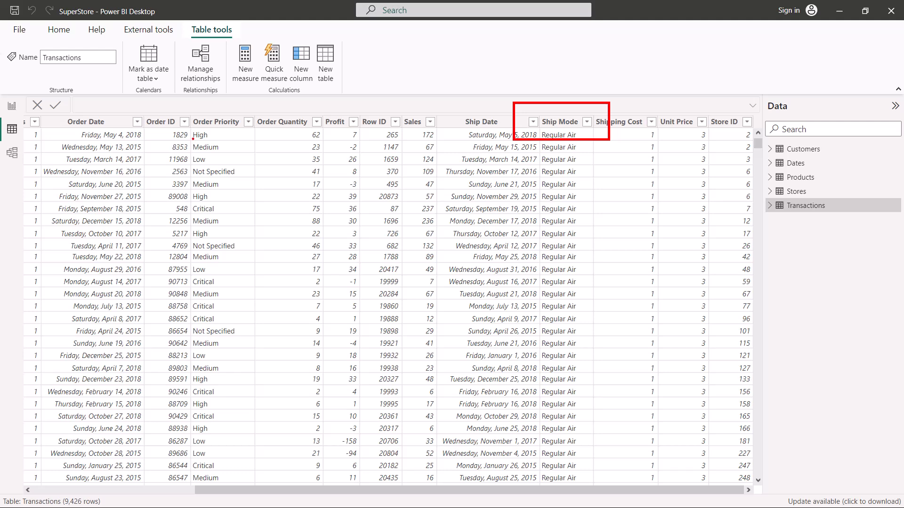
{"action": "left_click_drag", "start_coordinate": [193, 128], "coordinate": [225, 126]}
{"action": "left_click_drag", "start_coordinate": [692, 145], "coordinate": [705, 146]}
{"action": "left_click_drag", "start_coordinate": [647, 157], "coordinate": [670, 156]}
{"action": "left_click_drag", "start_coordinate": [581, 135], "coordinate": [577, 207]}
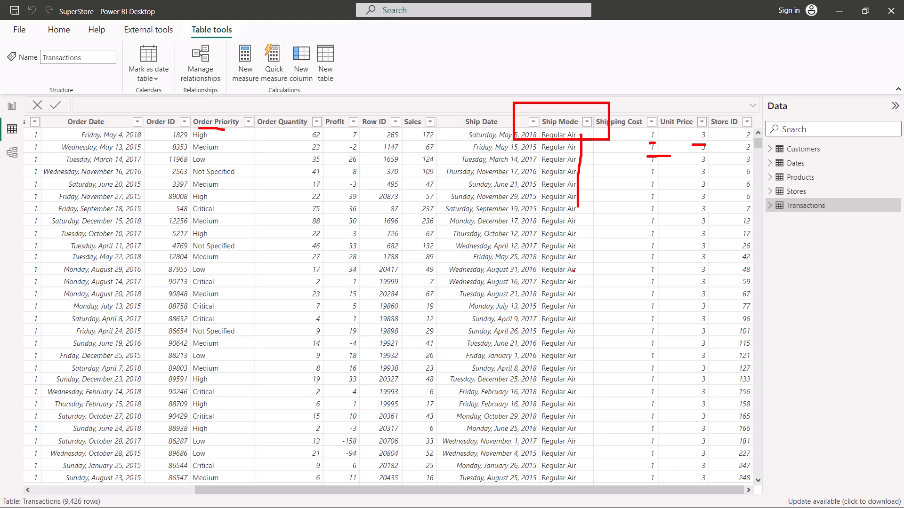
{"action": "key", "text": "Escape"}
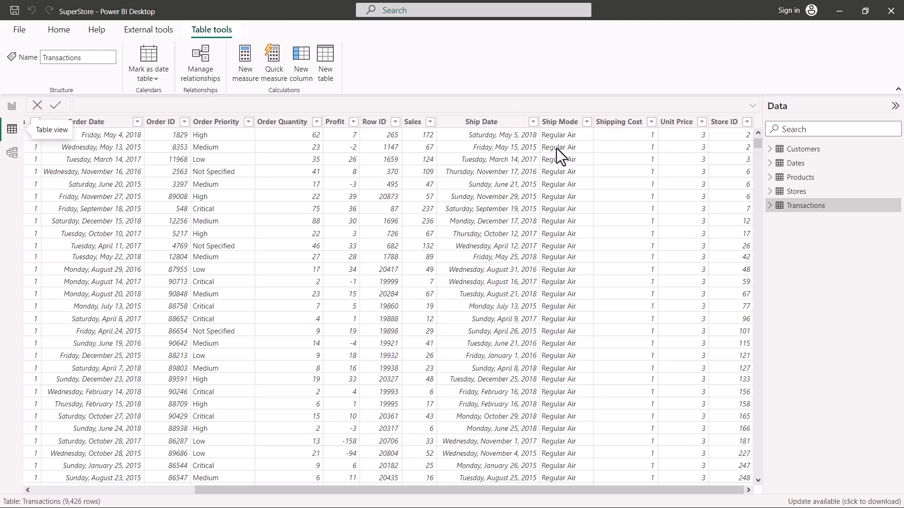
- Examine the Ship Mode values down the rows of the Transactions table
{"action": "scroll", "coordinate": [560, 273], "scroll_direction": "down", "scroll_amount": 4}
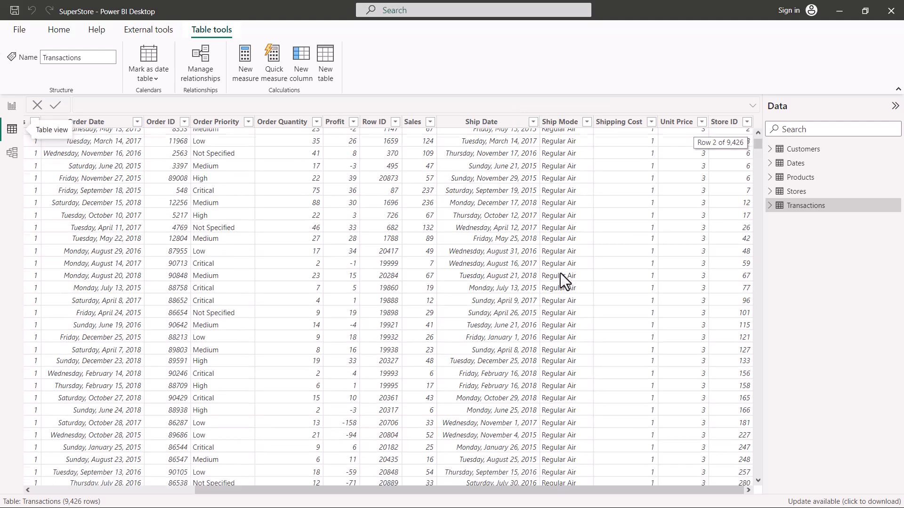
{"action": "scroll", "coordinate": [560, 273], "scroll_direction": "down", "scroll_amount": 5}
{"action": "scroll", "coordinate": [560, 273], "scroll_direction": "up", "scroll_amount": 10}
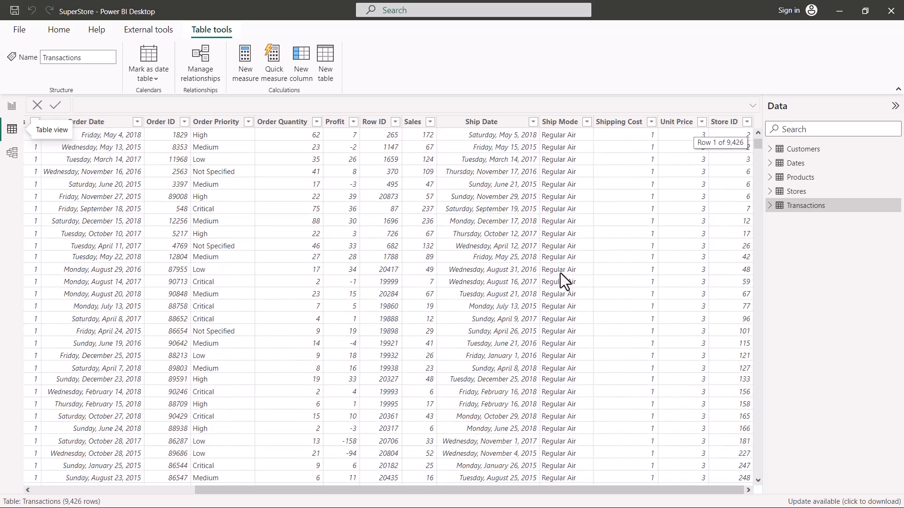
{"action": "scroll", "coordinate": [560, 273], "scroll_direction": "down", "scroll_amount": 14}
{"action": "scroll", "coordinate": [560, 273], "scroll_direction": "up", "scroll_amount": 8}
{"action": "scroll", "coordinate": [560, 273], "scroll_direction": "up", "scroll_amount": 6}
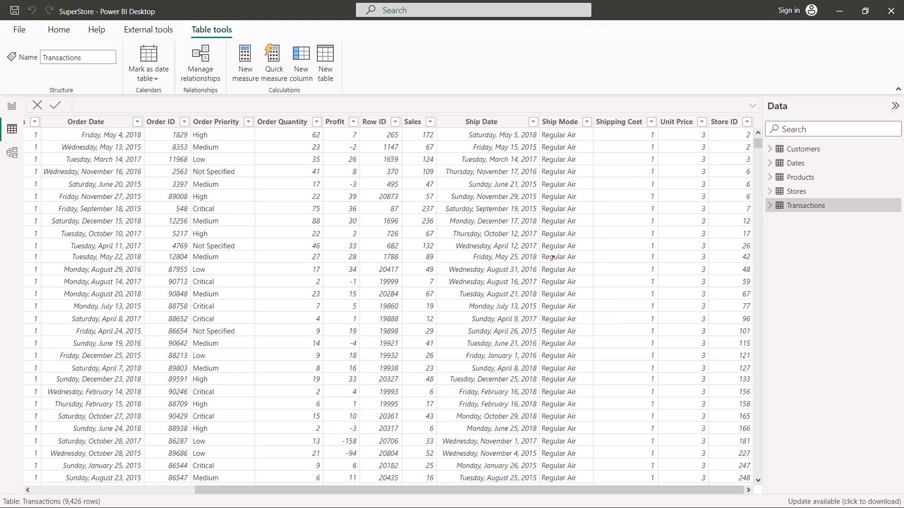
{"action": "mouse_move", "coordinate": [533, 97]}
{"action": "left_mouse_down"}
{"action": "mouse_move", "coordinate": [572, 230]}
{"action": "mouse_move", "coordinate": [591, 344]}
{"action": "mouse_move", "coordinate": [591, 479]}
{"action": "left_mouse_up"}
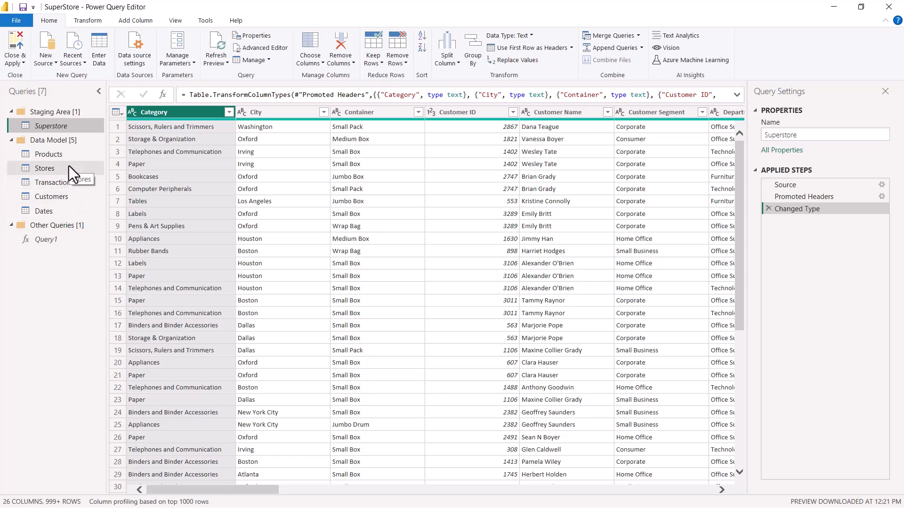
- Create a reference to the Superstore staging query and move it into the Data Model group between Customers and Dates
{"action": "right_click", "coordinate": [52, 125]}
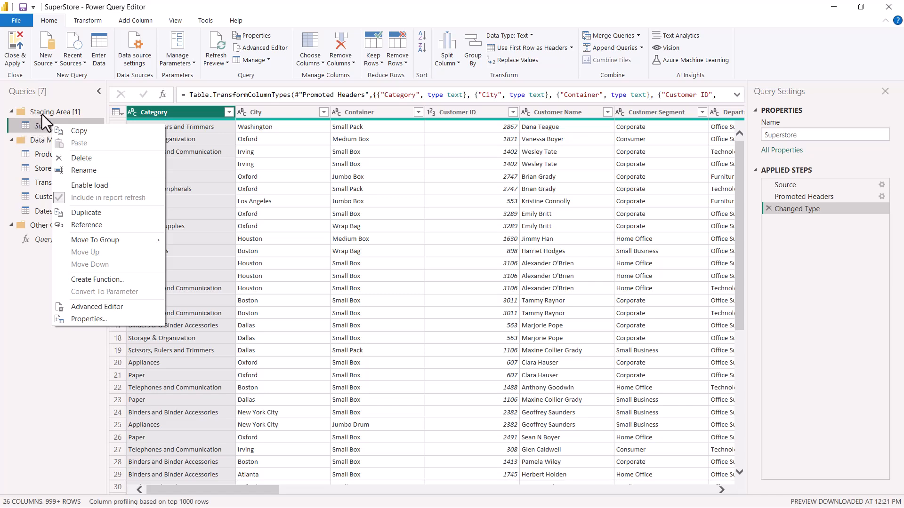
{"action": "left_click", "coordinate": [82, 224]}
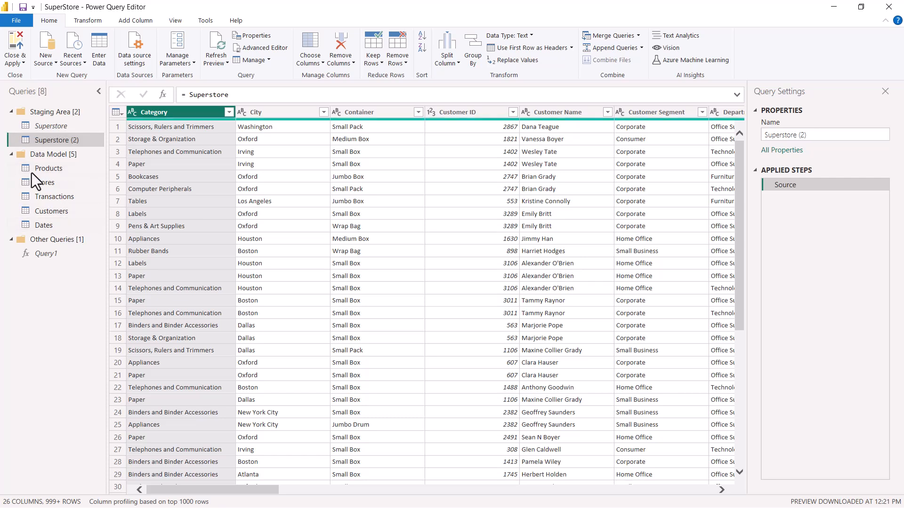
{"action": "left_click_drag", "start_coordinate": [38, 140], "coordinate": [38, 220]}
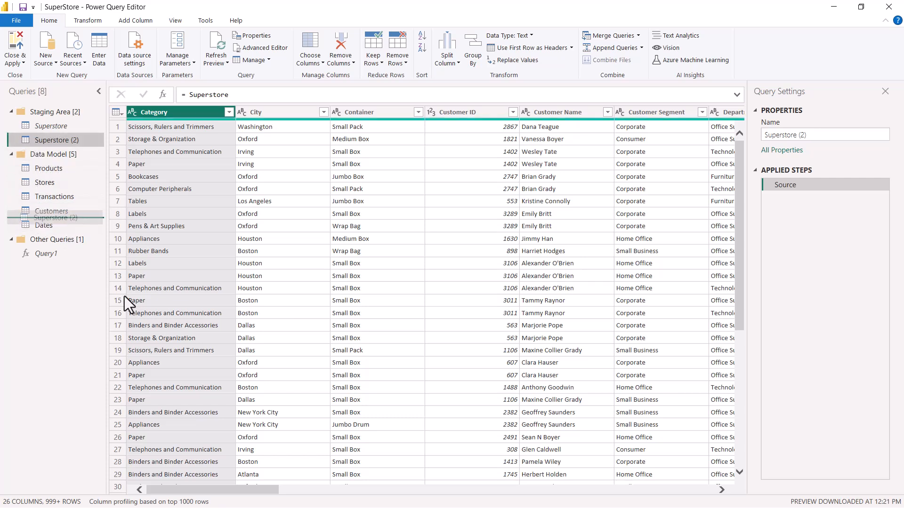
- Rename the new query that references Superstore as Ship Mode
{"action": "left_click_drag", "start_coordinate": [808, 135], "coordinate": [763, 135]}
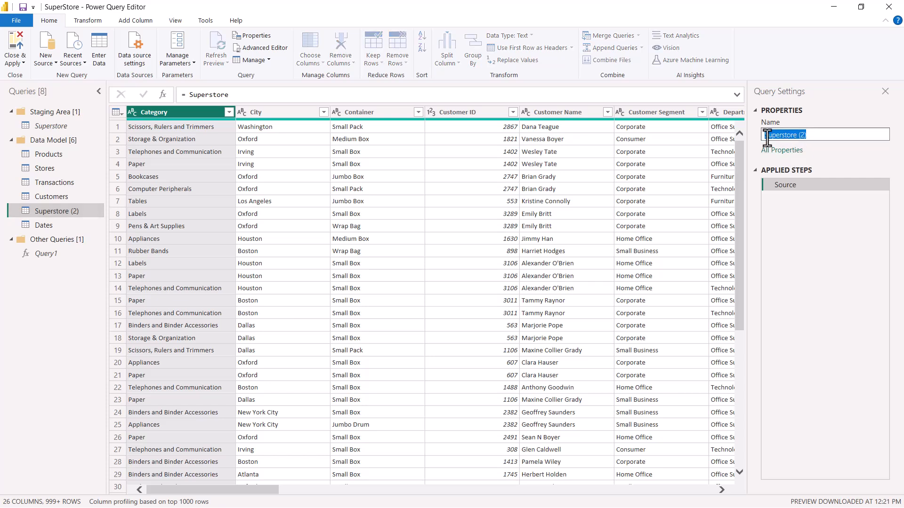
{"action": "key", "text": "BackSpace"}
{"action": "type", "text": "Ship Mode"}
{"action": "key", "text": "Return"}
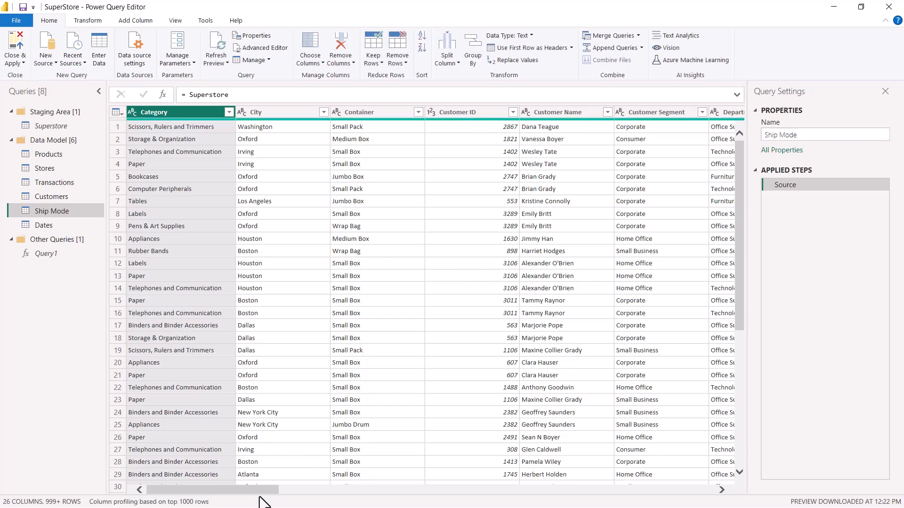
- Keep only the Ship Mode column in the Ship Mode query and remove its duplicate values
{"action": "left_click_drag", "start_coordinate": [260, 497], "coordinate": [709, 497]}
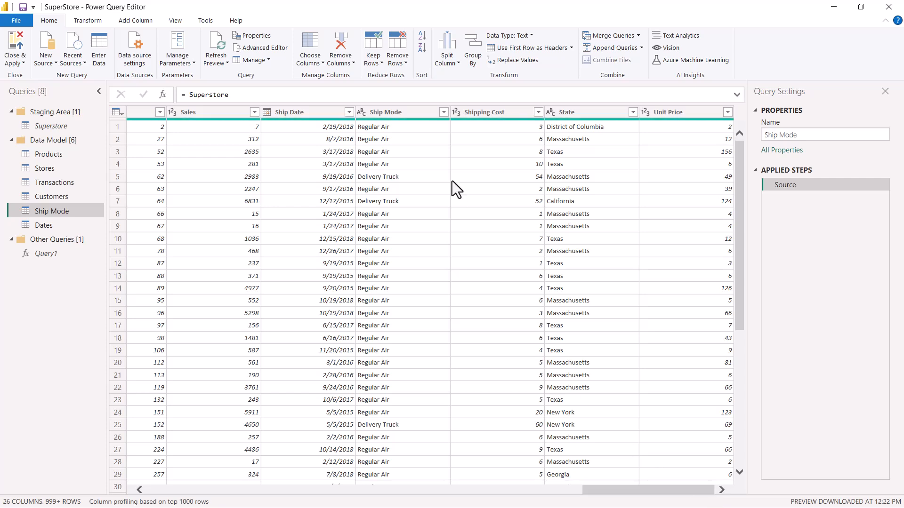
{"action": "left_click", "coordinate": [397, 112]}
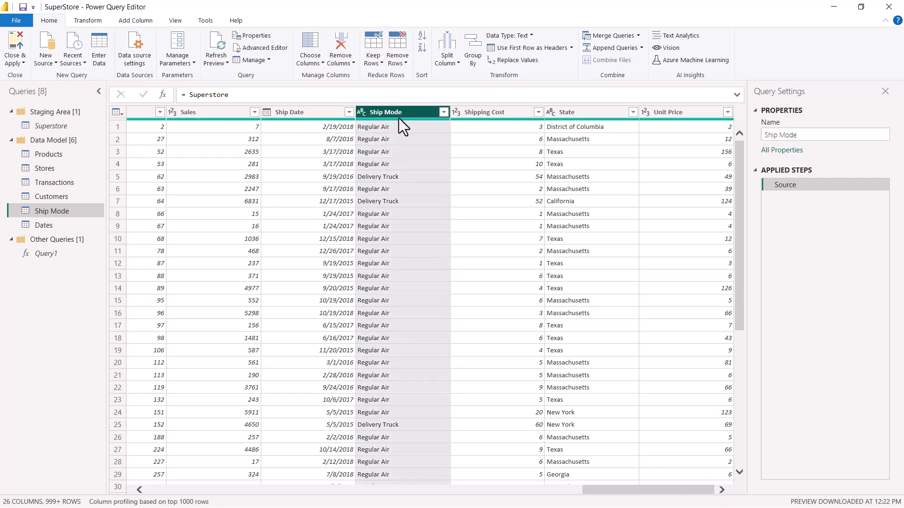
{"action": "right_click", "coordinate": [400, 111]}
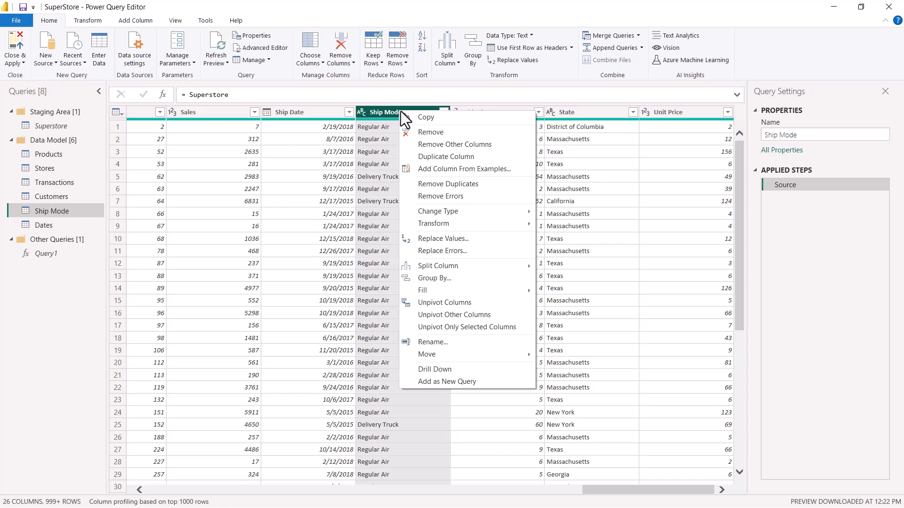
{"action": "left_click", "coordinate": [427, 145]}
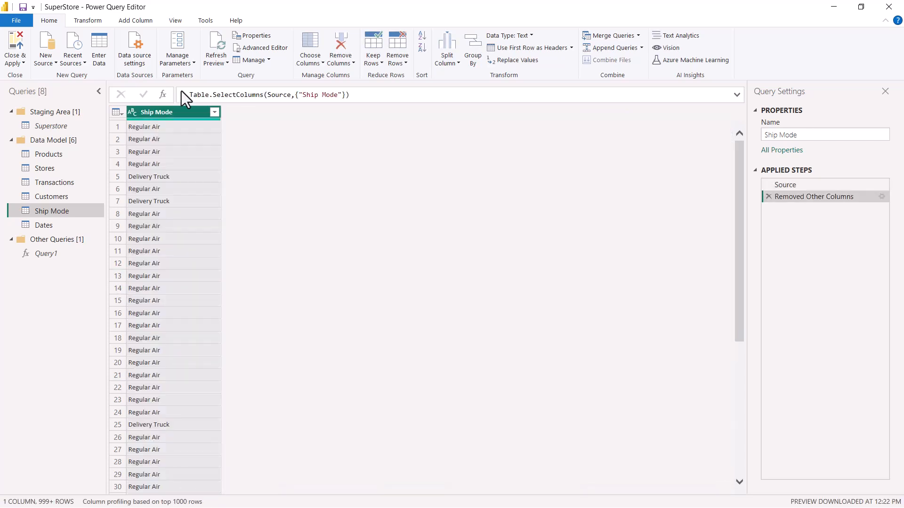
{"action": "right_click", "coordinate": [181, 123]}
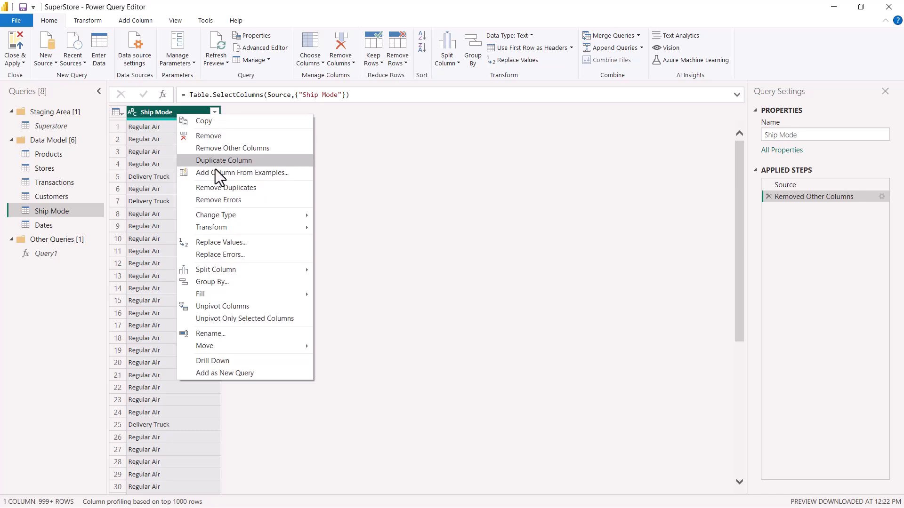
{"action": "left_click", "coordinate": [215, 187]}
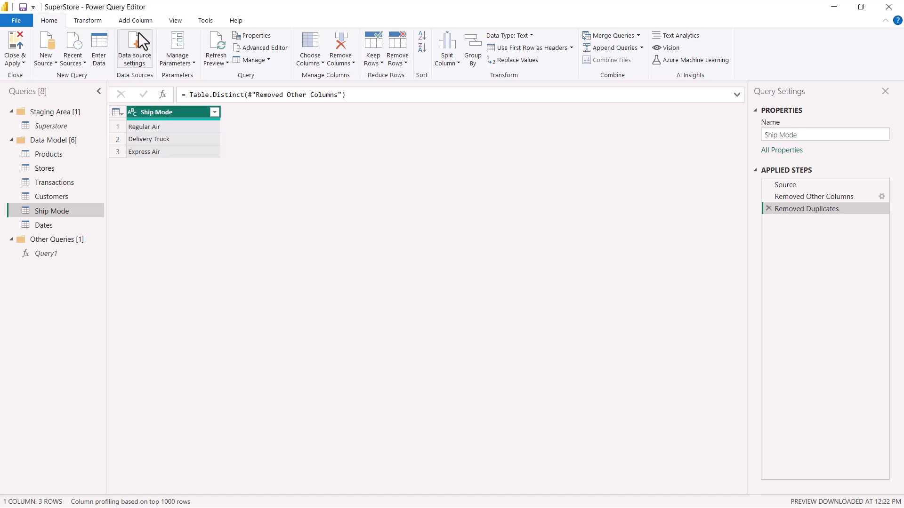
- Add an index column starting from 1 to the Ship Mode query and rename it Ship Mode ID
{"action": "left_click", "coordinate": [84, 20]}
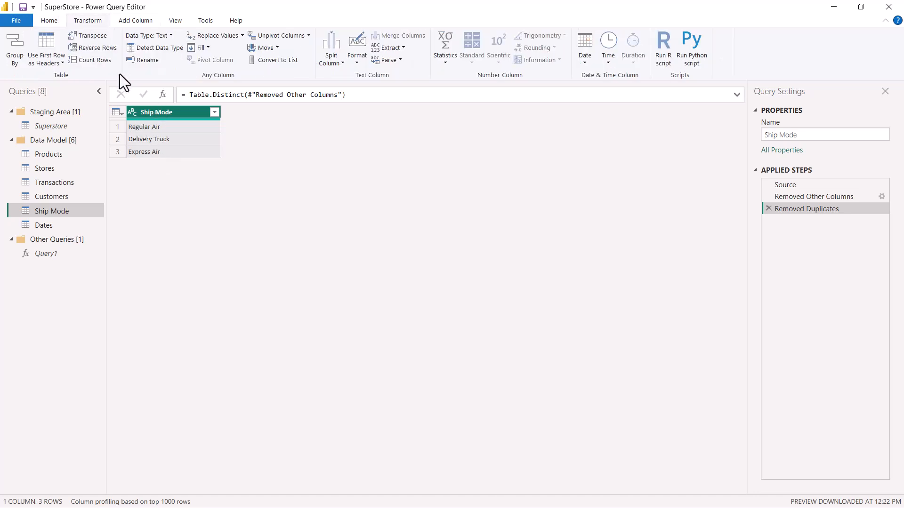
{"action": "left_click", "coordinate": [134, 22]}
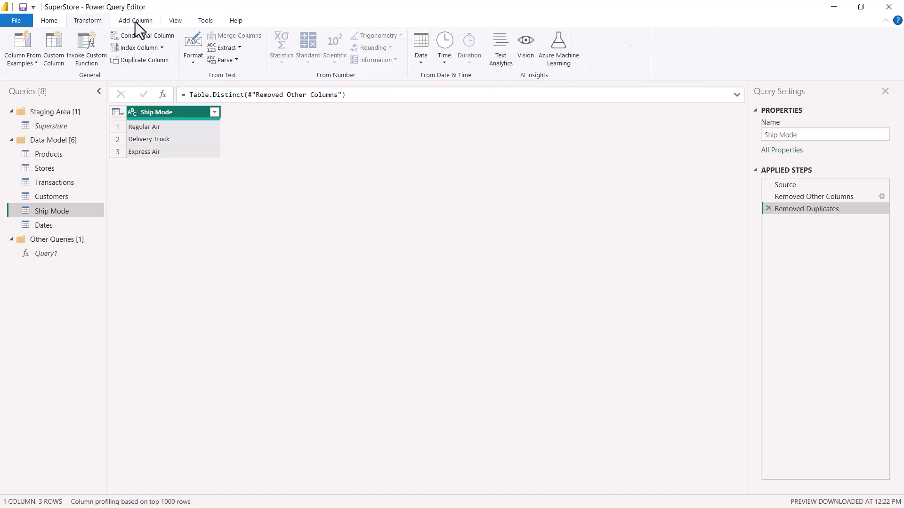
{"action": "left_click", "coordinate": [162, 48]}
{"action": "left_click", "coordinate": [140, 75]}
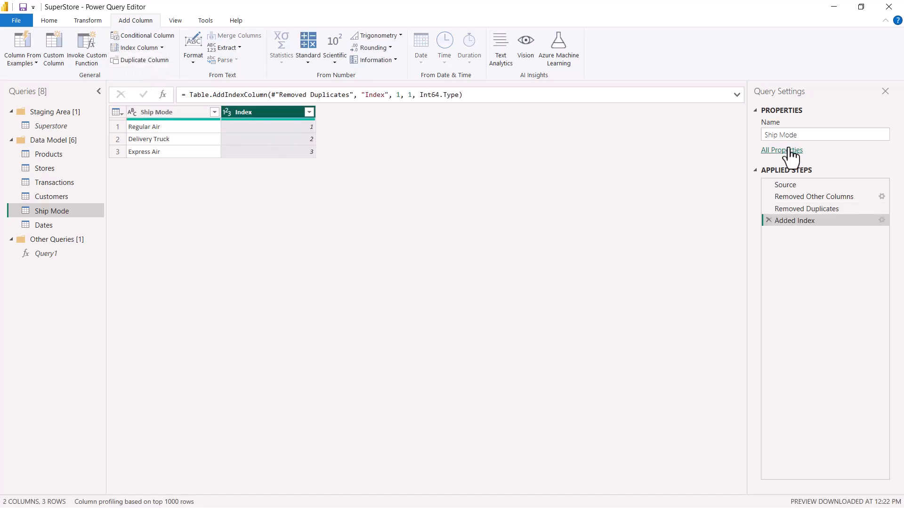
{"action": "double_click", "coordinate": [256, 115]}
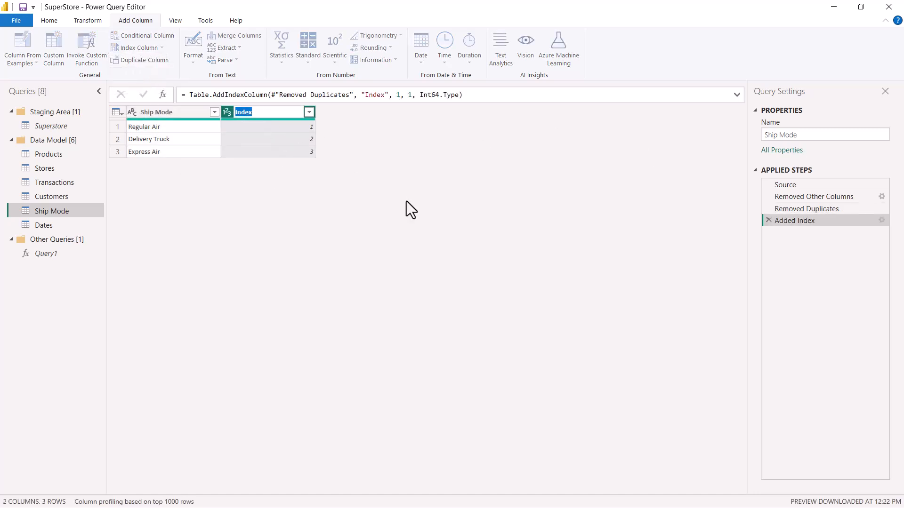
{"action": "type", "text": "Ship Mode ID"}
{"action": "key", "text": "Return"}
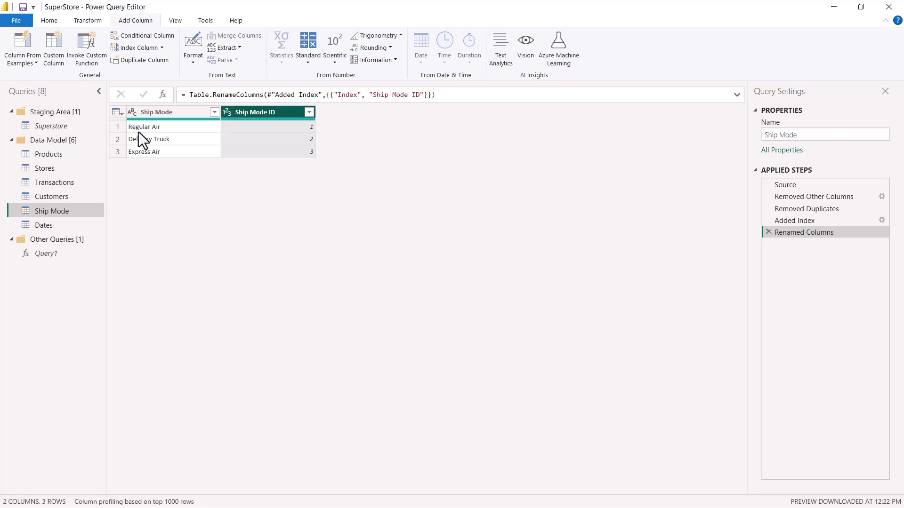
{"action": "left_click", "coordinate": [159, 114]}
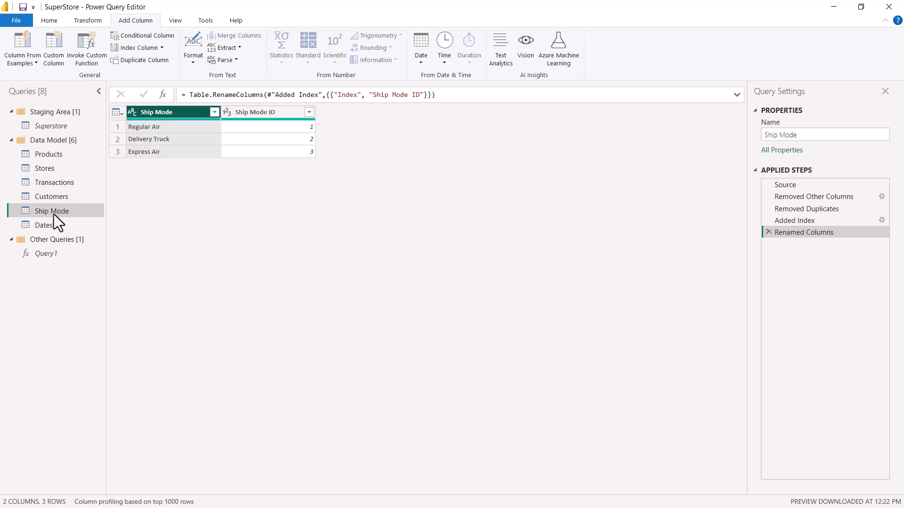
{"action": "left_click", "coordinate": [54, 185]}
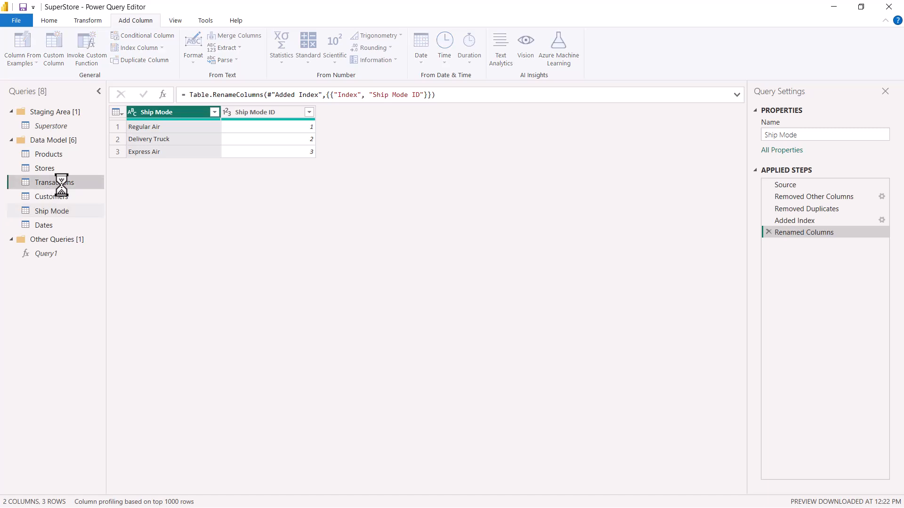
{"action": "left_click", "coordinate": [49, 212]}
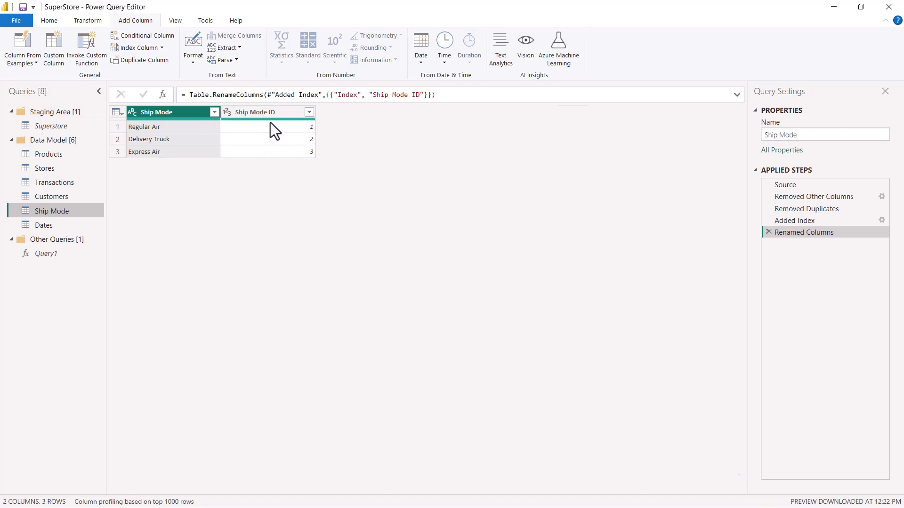
- Merge the Ship Mode query into the Transactions query with a left outer join matched on their Ship Mode columns
{"action": "left_click", "coordinate": [39, 185]}
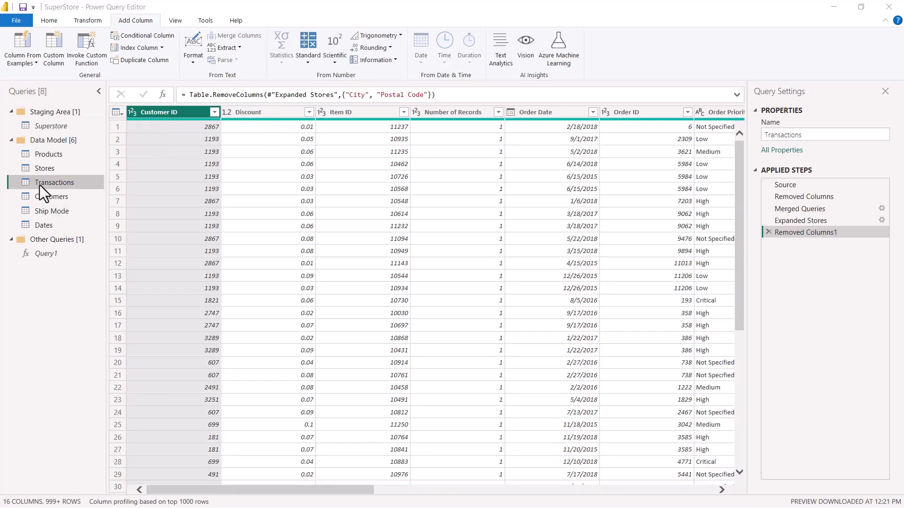
{"action": "left_click", "coordinate": [50, 21]}
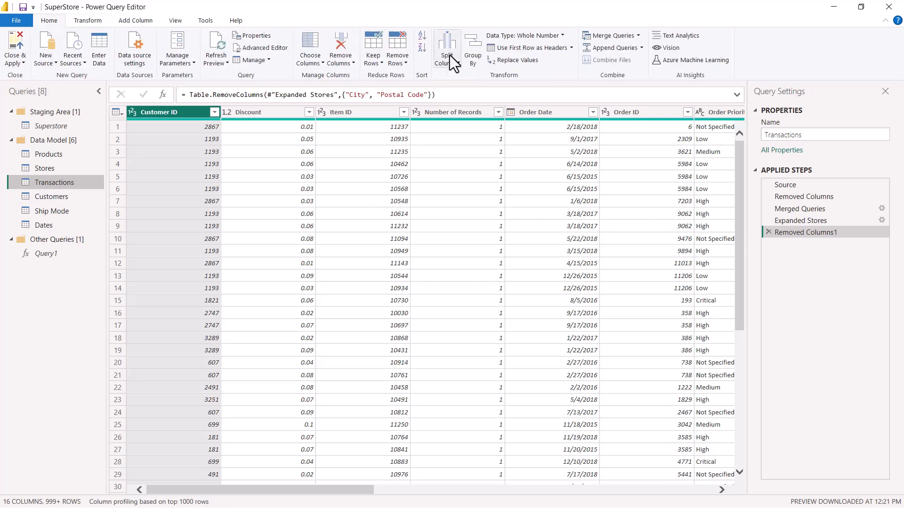
{"action": "left_click", "coordinate": [638, 36]}
{"action": "left_click", "coordinate": [625, 48]}
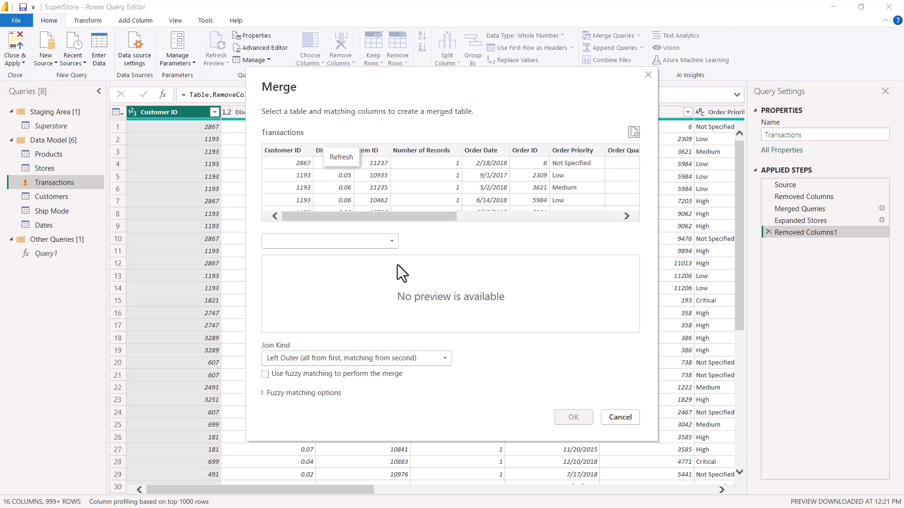
{"action": "left_click", "coordinate": [392, 243]}
{"action": "left_click", "coordinate": [304, 288]}
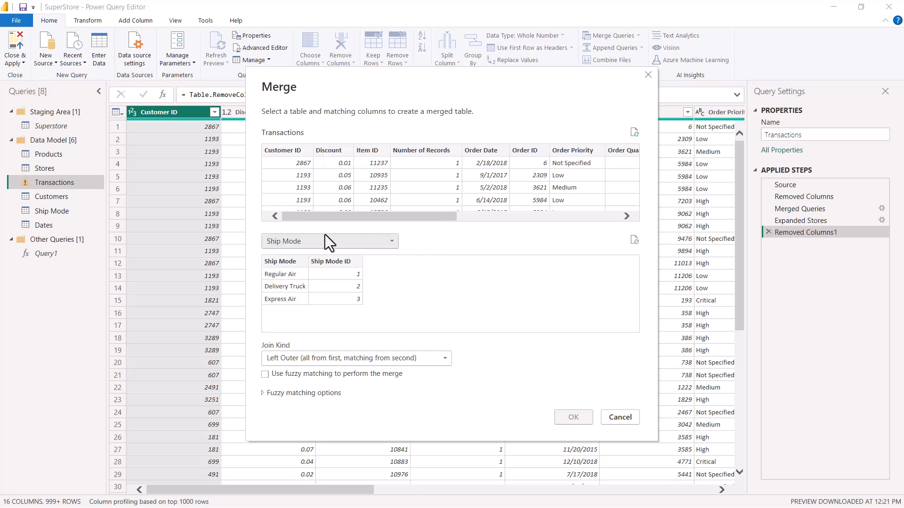
{"action": "left_click", "coordinate": [271, 260]}
{"action": "left_click_drag", "start_coordinate": [345, 217], "coordinate": [529, 216]}
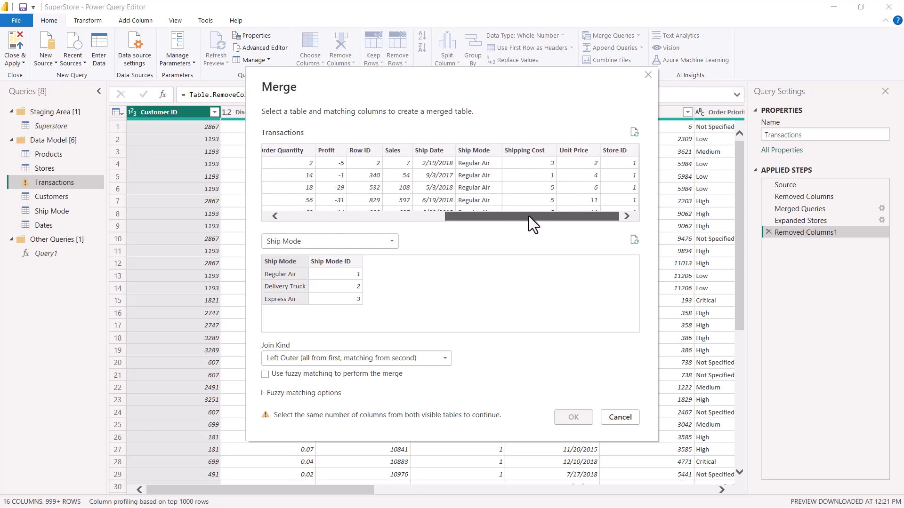
{"action": "left_click", "coordinate": [479, 152]}
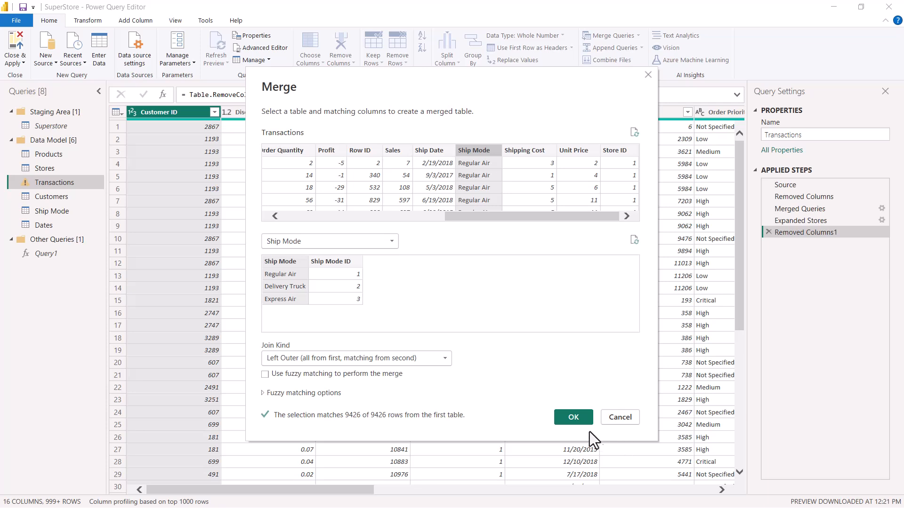
{"action": "left_click", "coordinate": [572, 417]}
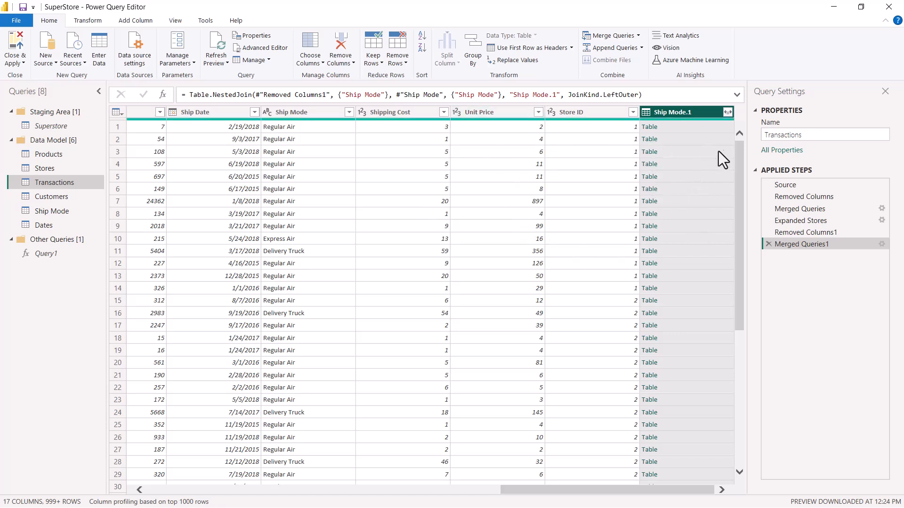
- Expand the merged Ship Mode.1 column to only Ship Mode ID, without the original column name as prefix
{"action": "left_click", "coordinate": [727, 113]}
{"action": "left_click", "coordinate": [549, 223]}
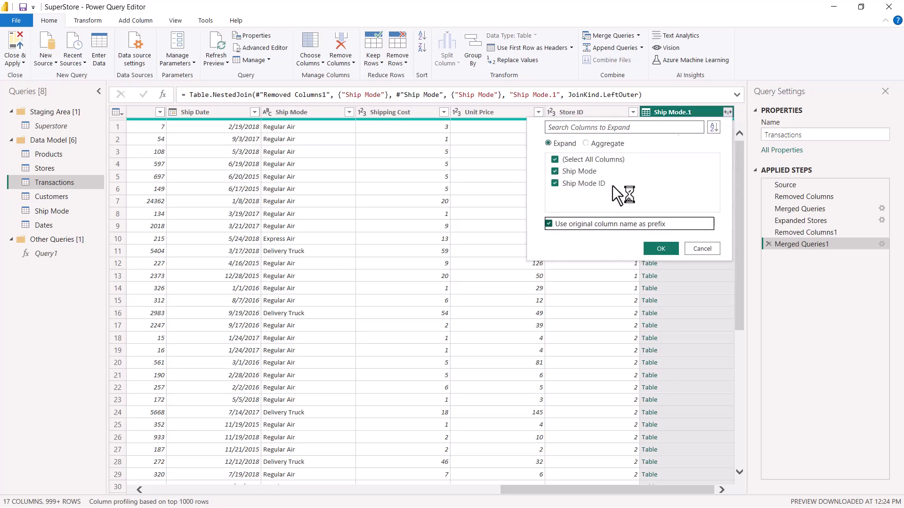
{"action": "left_click", "coordinate": [556, 160]}
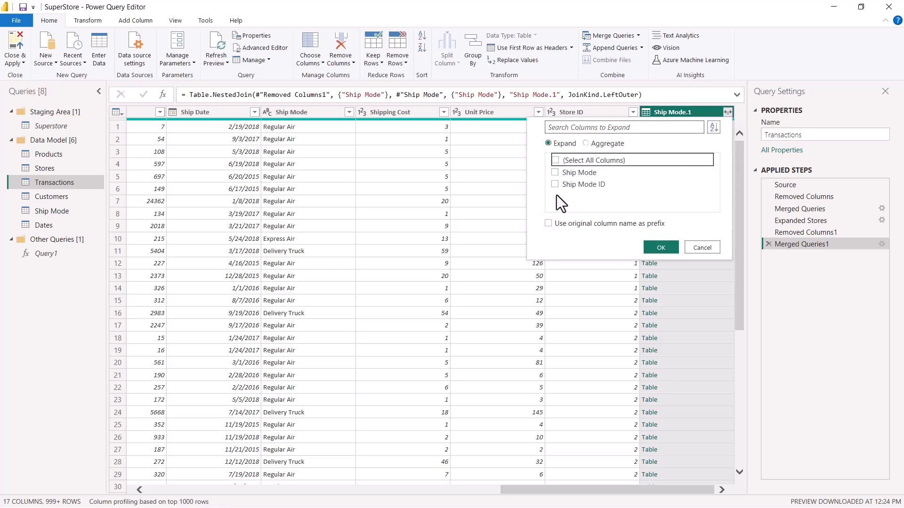
{"action": "left_click", "coordinate": [555, 185]}
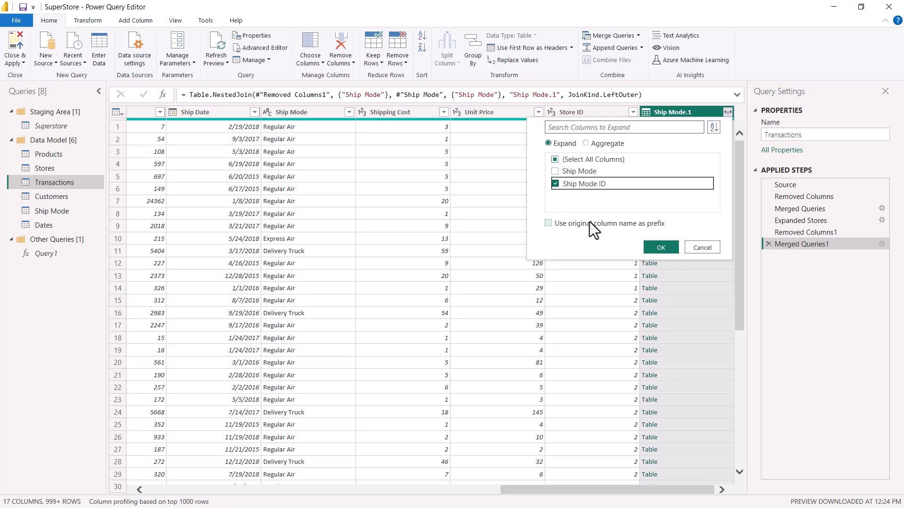
{"action": "left_click", "coordinate": [659, 247]}
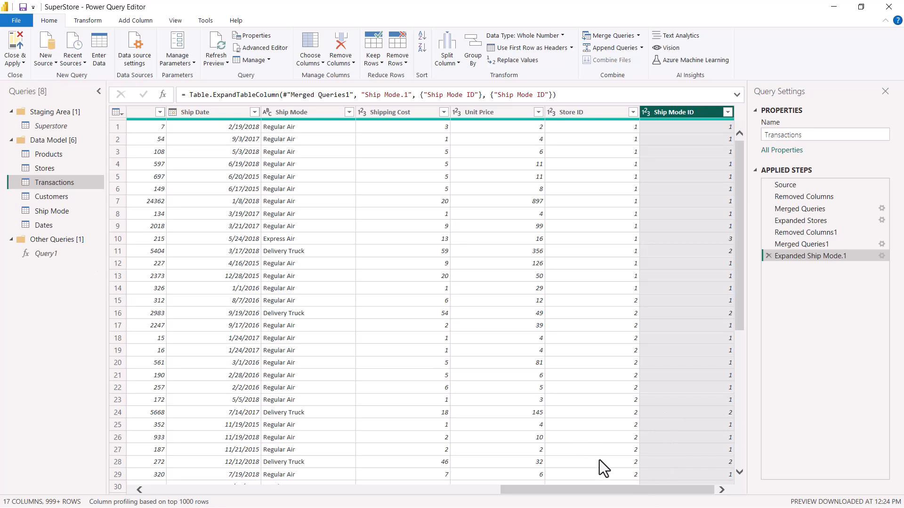
- Remove the Ship Mode text column from the Transactions query
{"action": "left_click", "coordinate": [278, 112]}
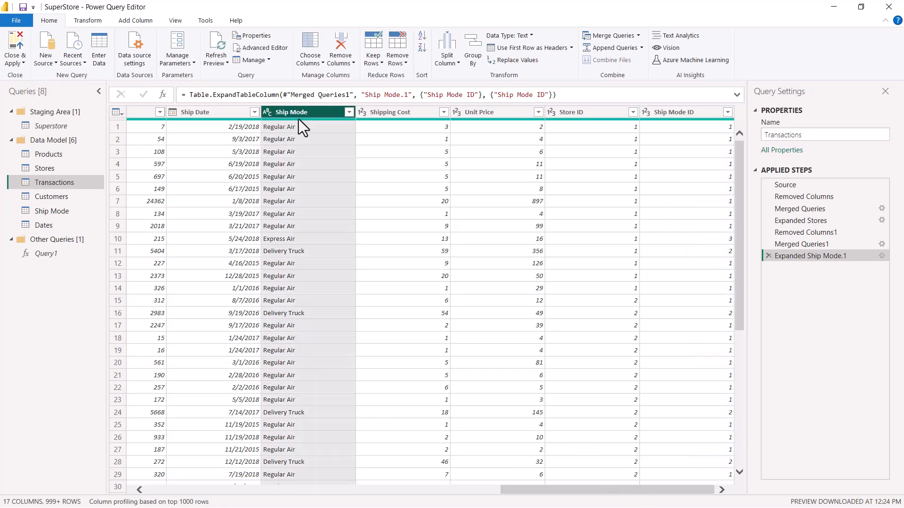
{"action": "right_click", "coordinate": [289, 113]}
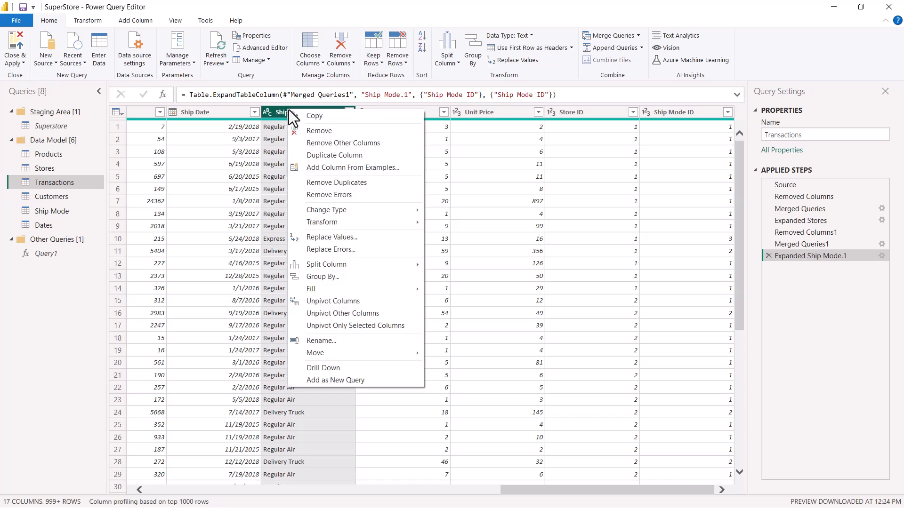
{"action": "left_click", "coordinate": [310, 131]}
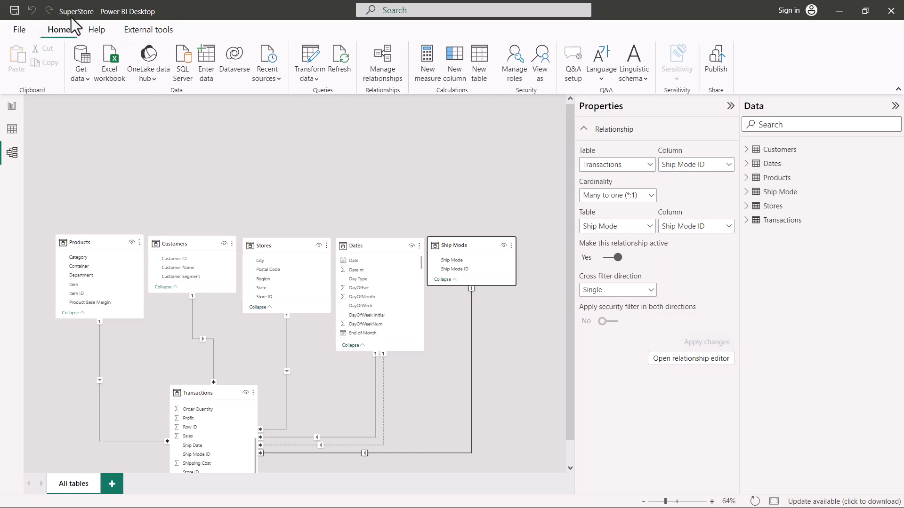
- View the Transactions table and its relationships in the SuperStore model diagram
{"action": "scroll", "coordinate": [282, 164], "scroll_direction": "down", "scroll_amount": 1}
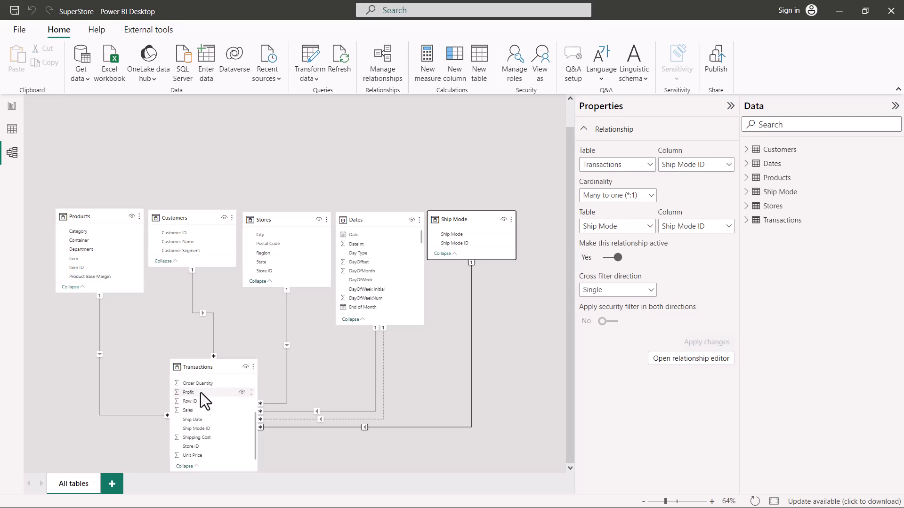
{"action": "left_click", "coordinate": [197, 404]}
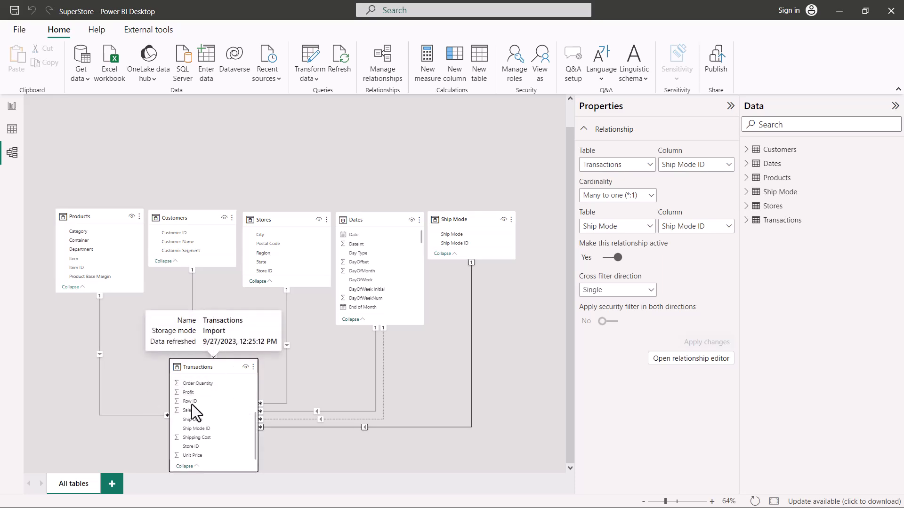